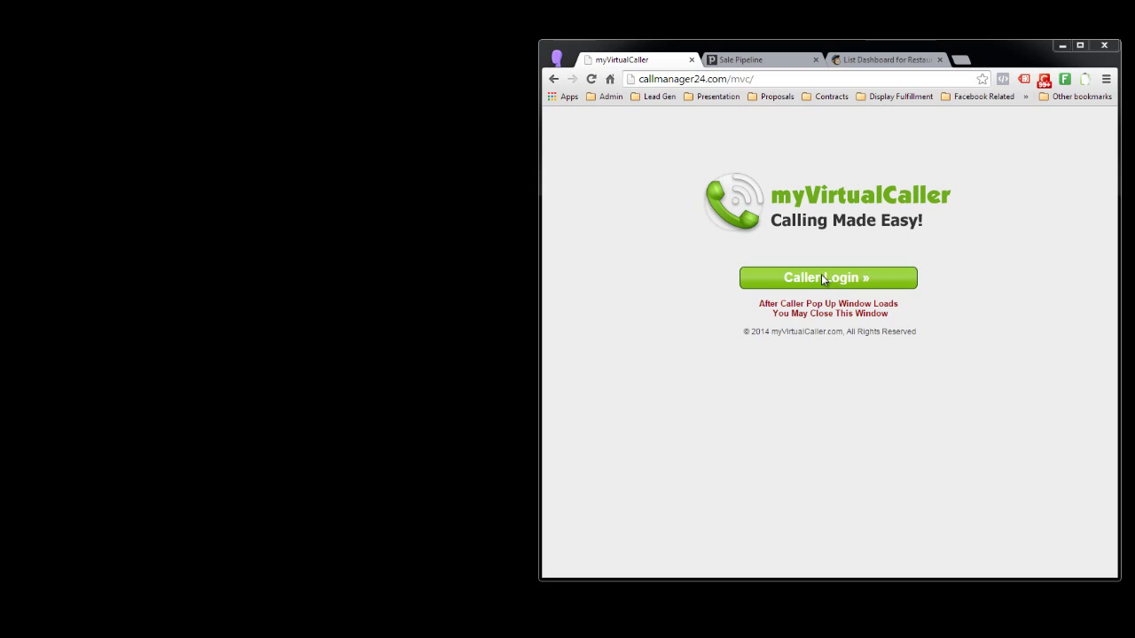
Open the caller login window, move it clear of the main browser, and log in with the saved credentials
click(822, 278)
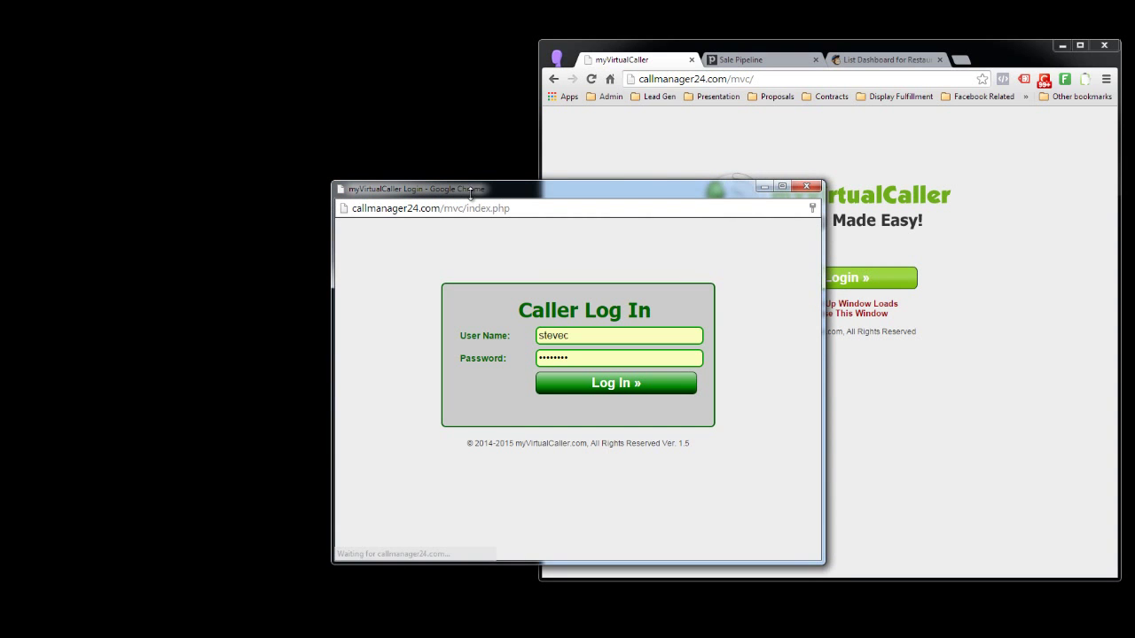
drag(690, 189, 361, 58)
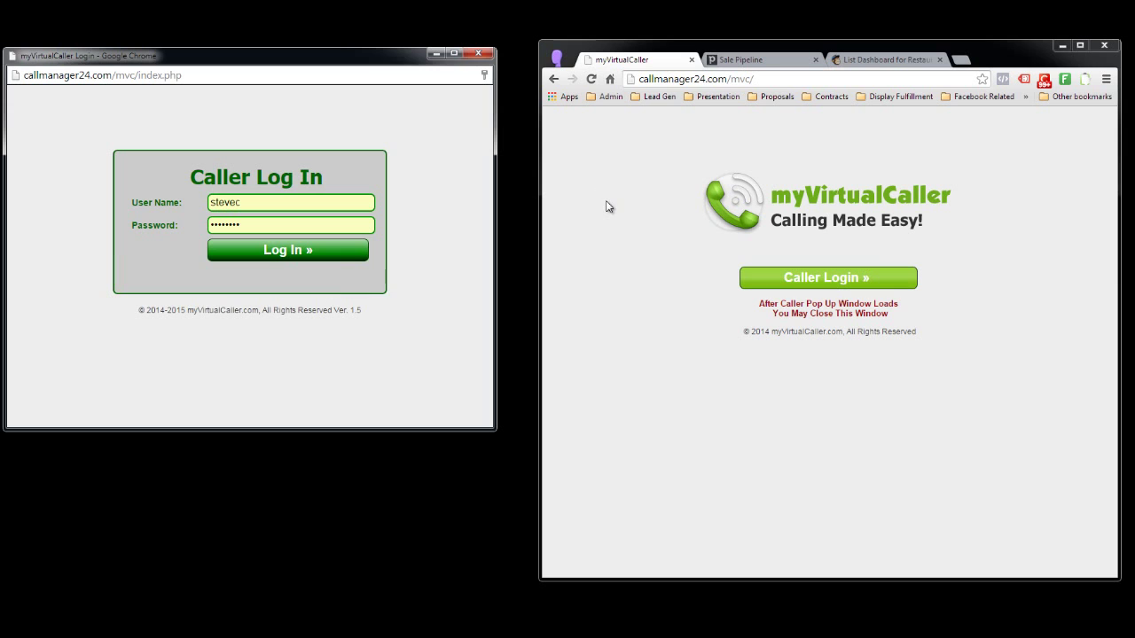
click(277, 251)
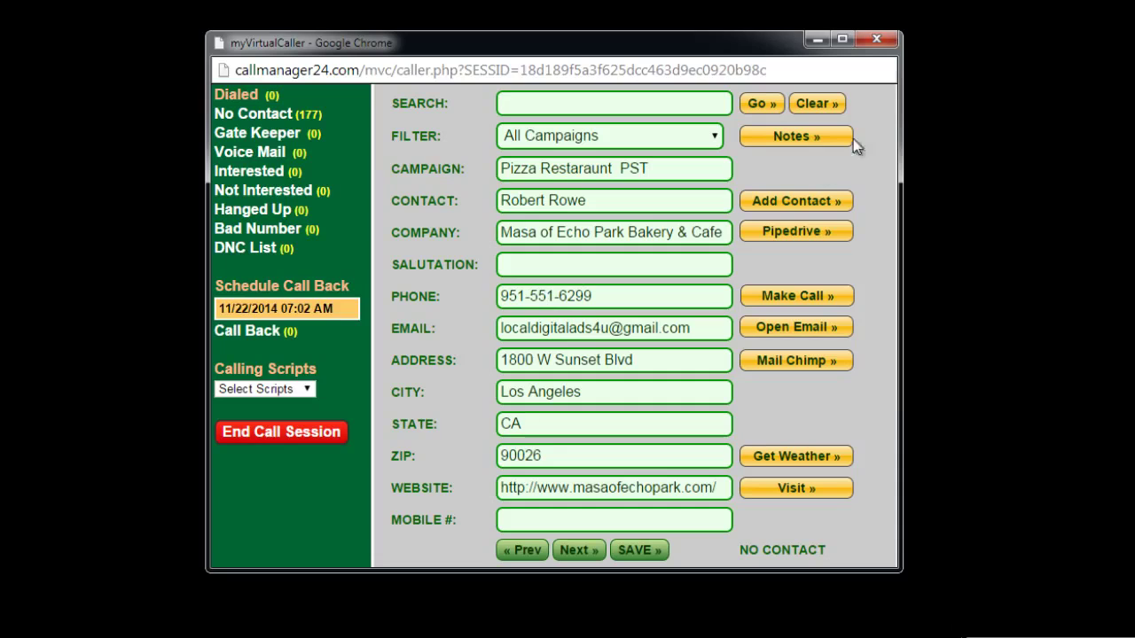
Add the note "some note" to the Masa of Echo Park Bakery & Cafe contact and close the notes
click(785, 138)
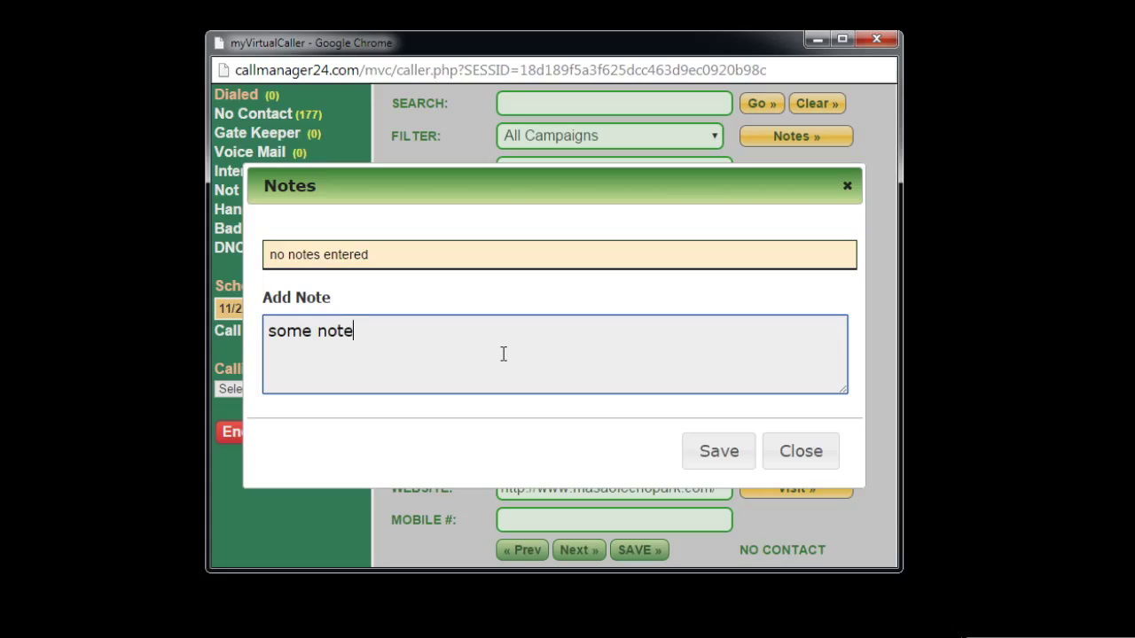
click(699, 450)
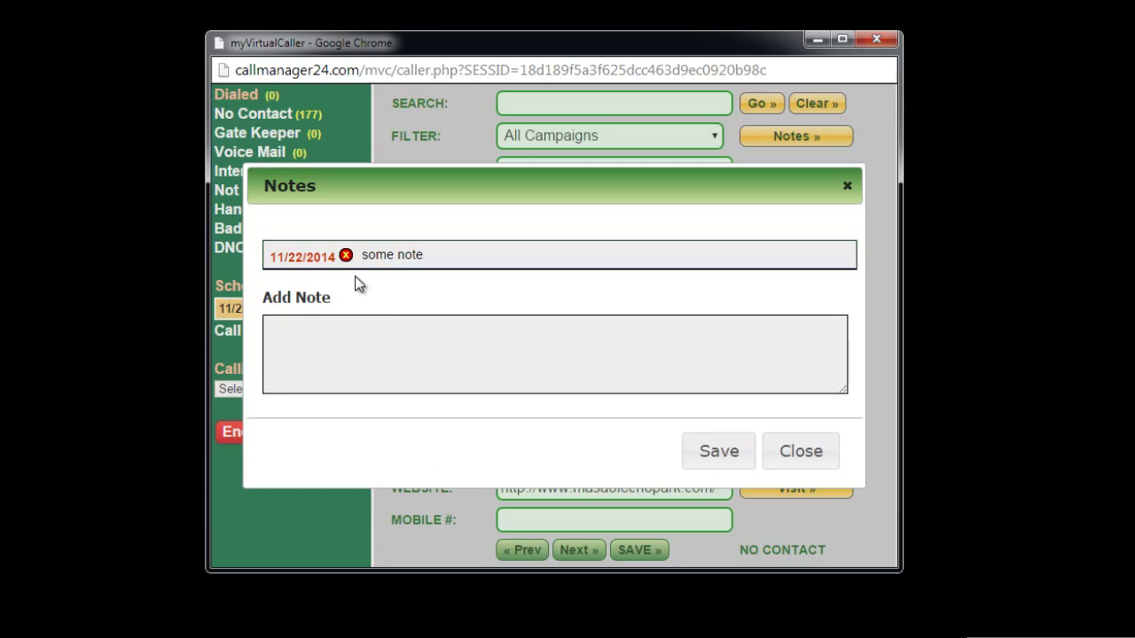
click(800, 445)
Go to the previous contact and back to Masa of Echo Park Bakery & Cafe, then review its saved notes
click(541, 551)
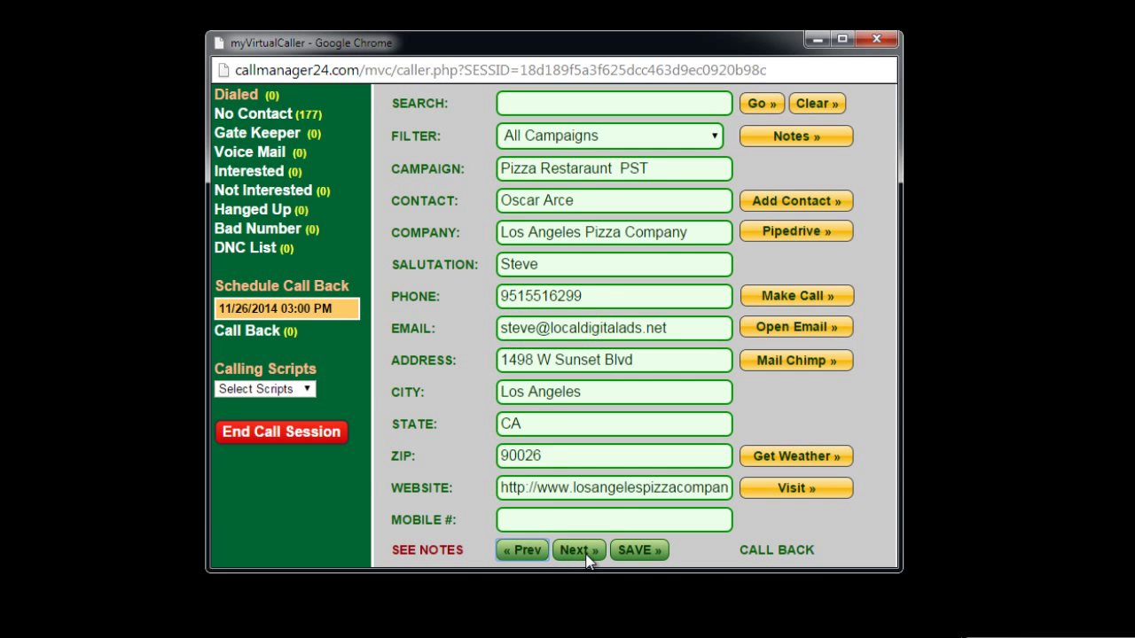
click(586, 551)
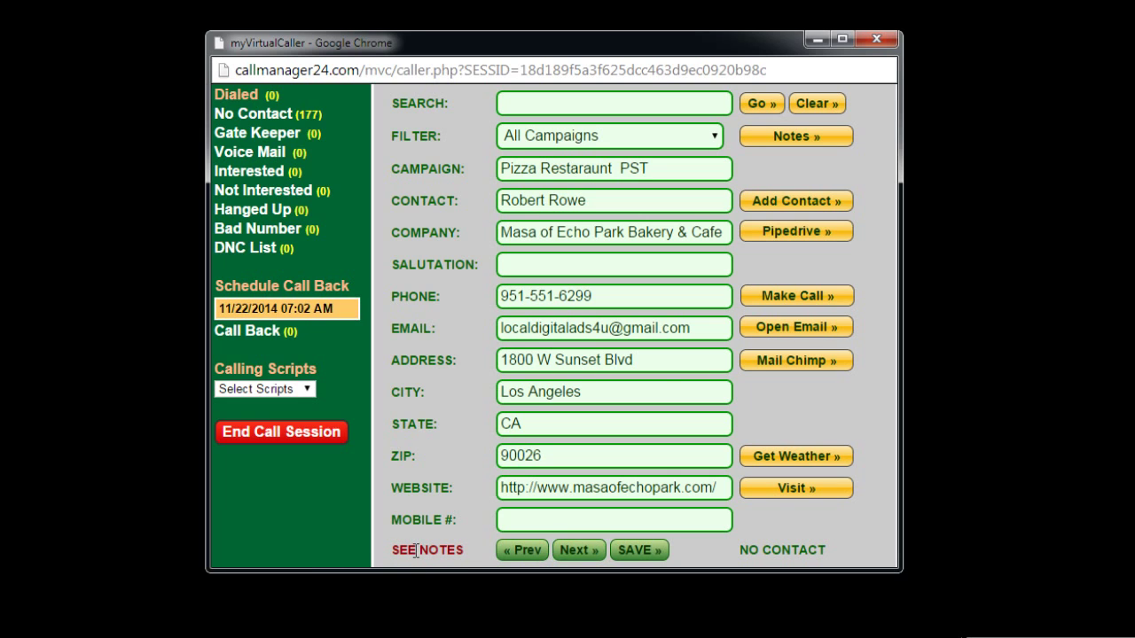
click(414, 550)
click(810, 460)
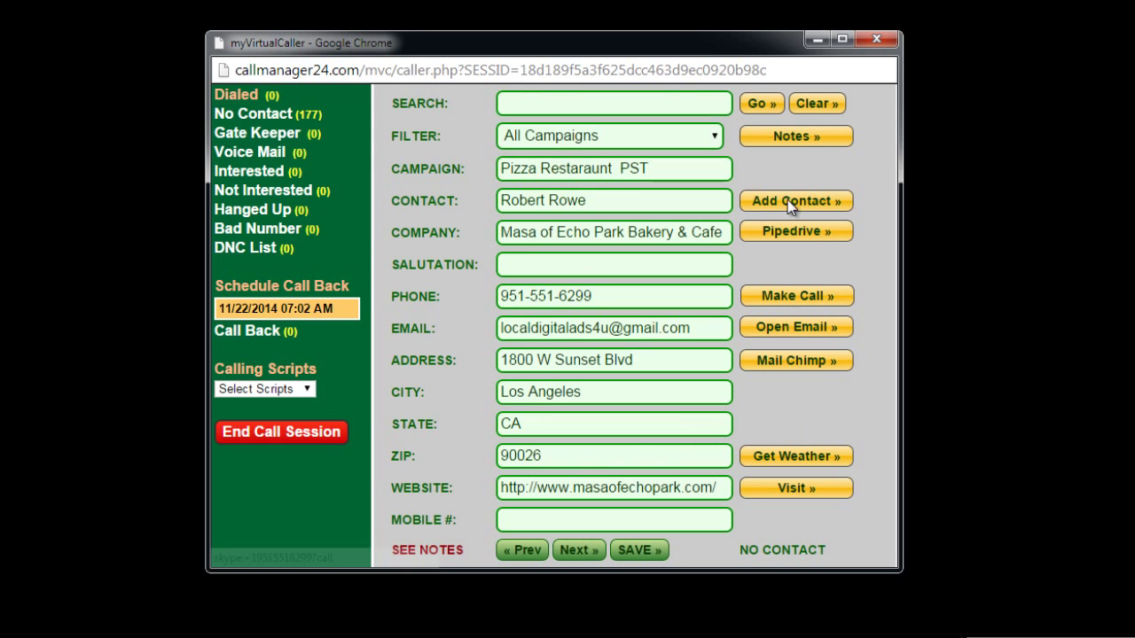
click(798, 137)
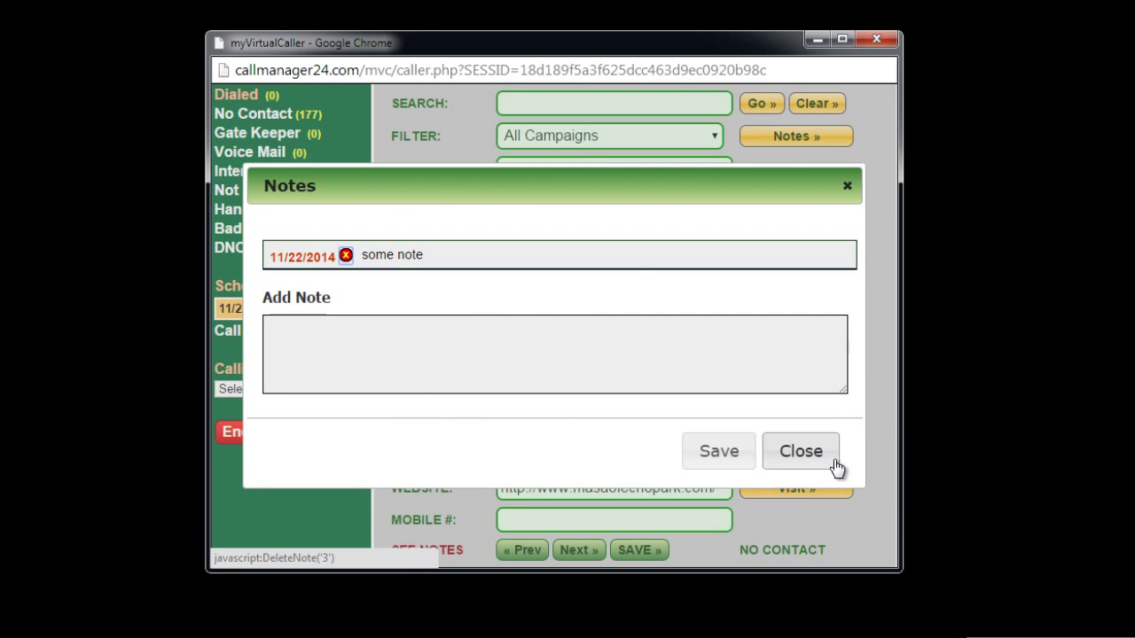
click(802, 453)
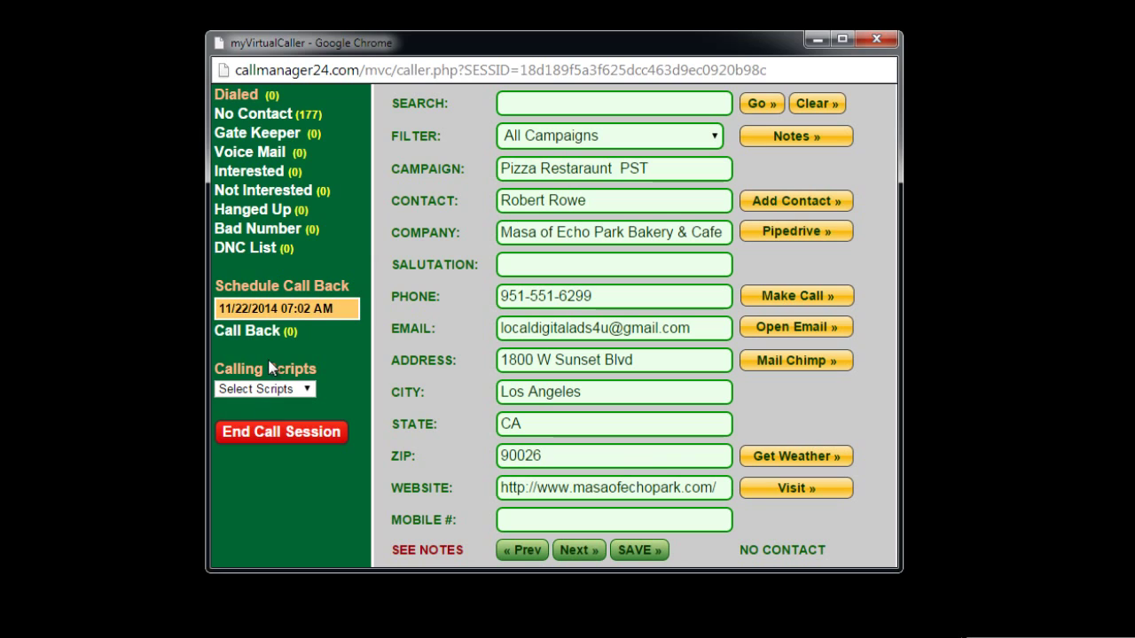
Try to schedule the contact's call back for 11/24/2014 at 08:00 AM
click(326, 308)
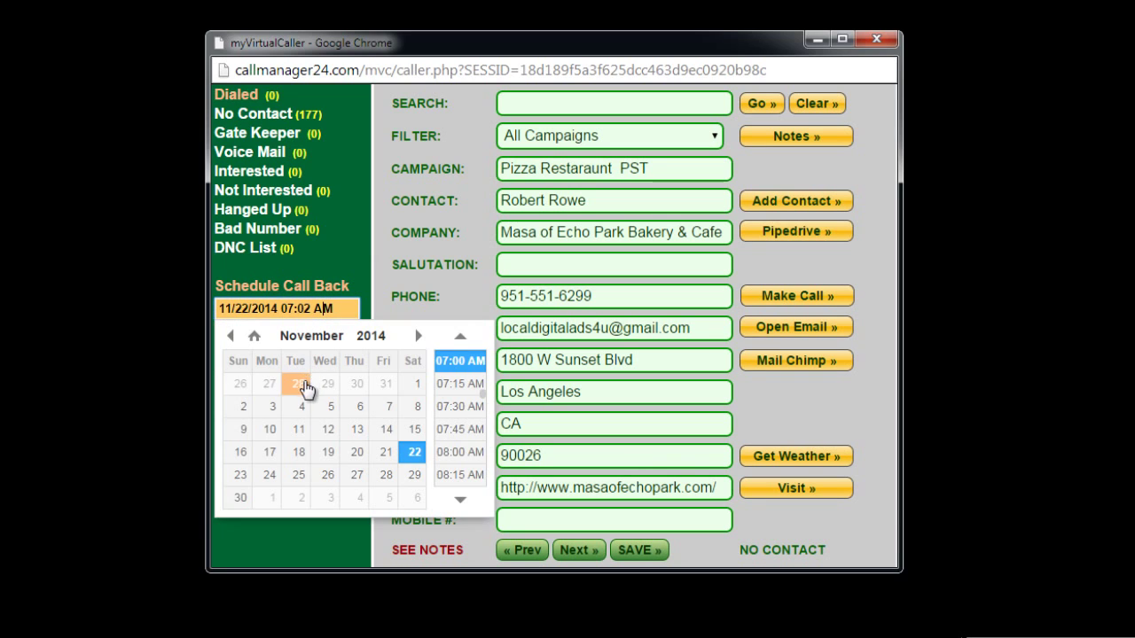
click(268, 479)
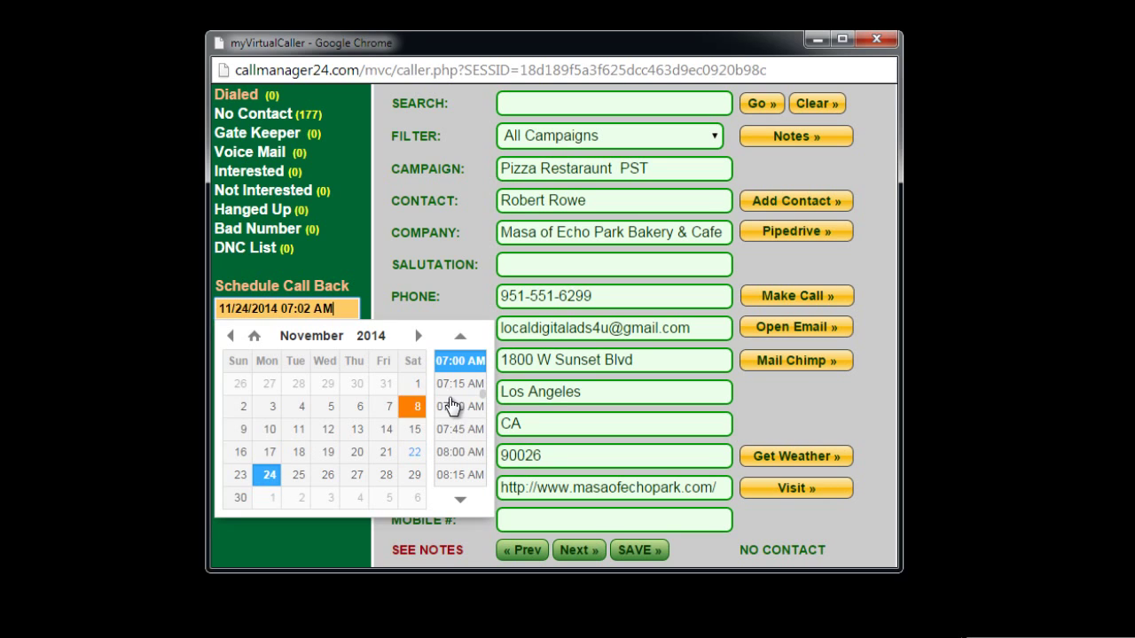
click(463, 451)
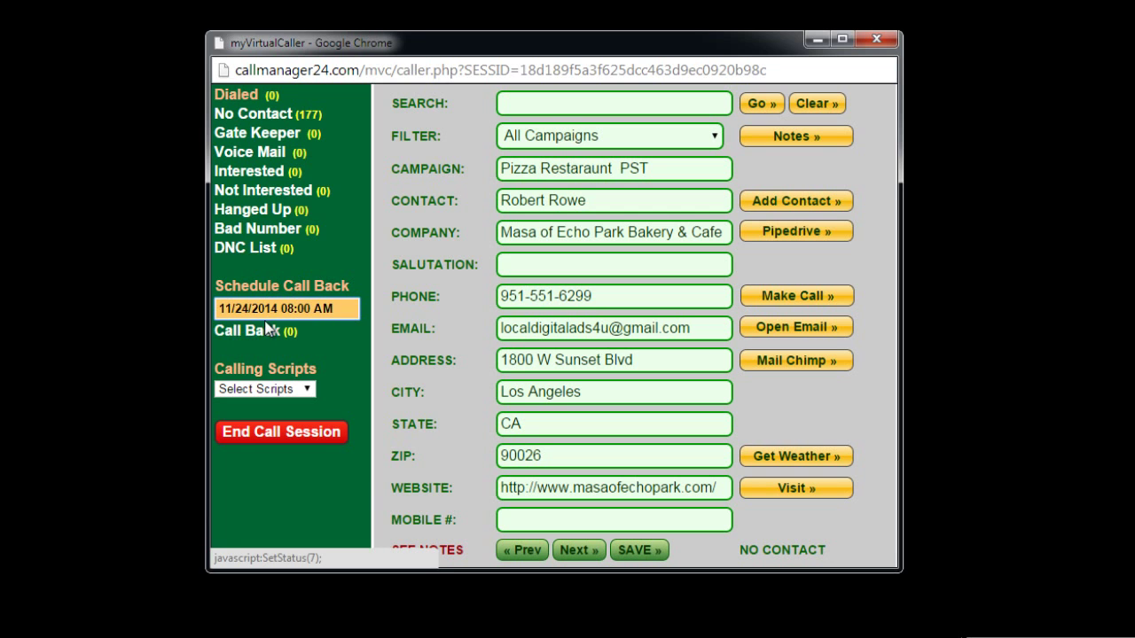
Filter the contacts by Future Call Backs and by Past Due Call Backs, dismissing the alert
click(626, 140)
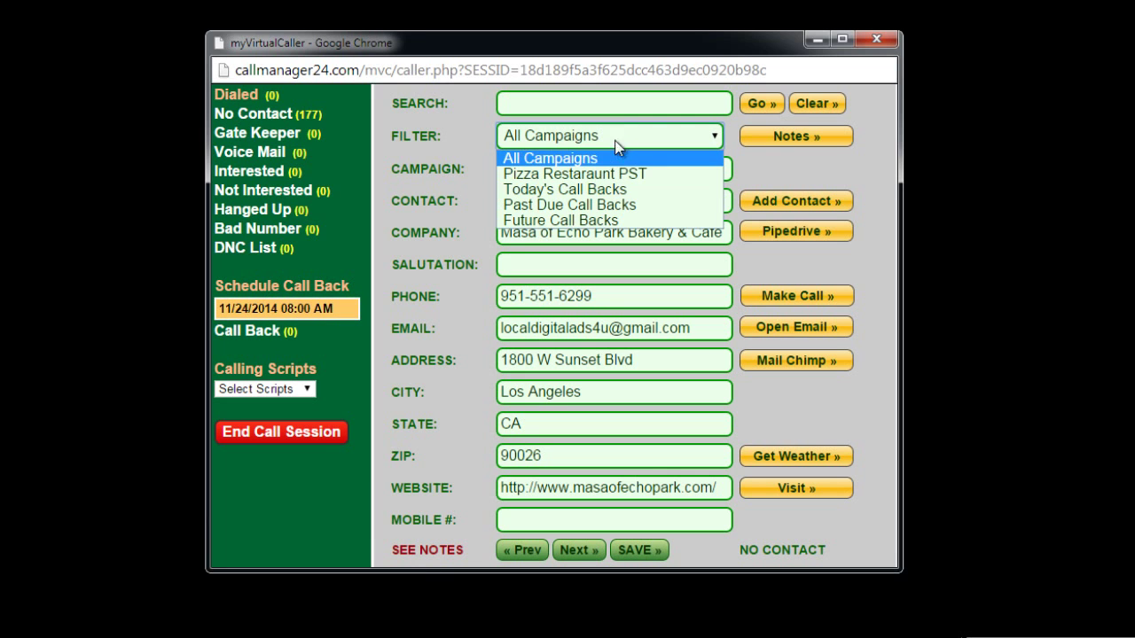
click(607, 217)
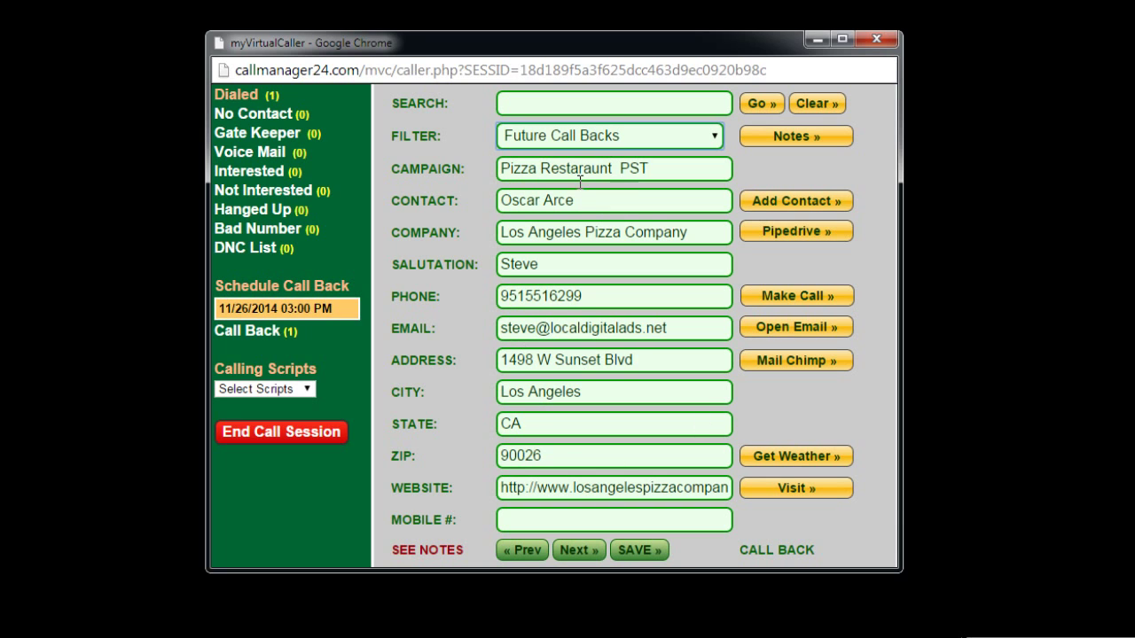
click(609, 138)
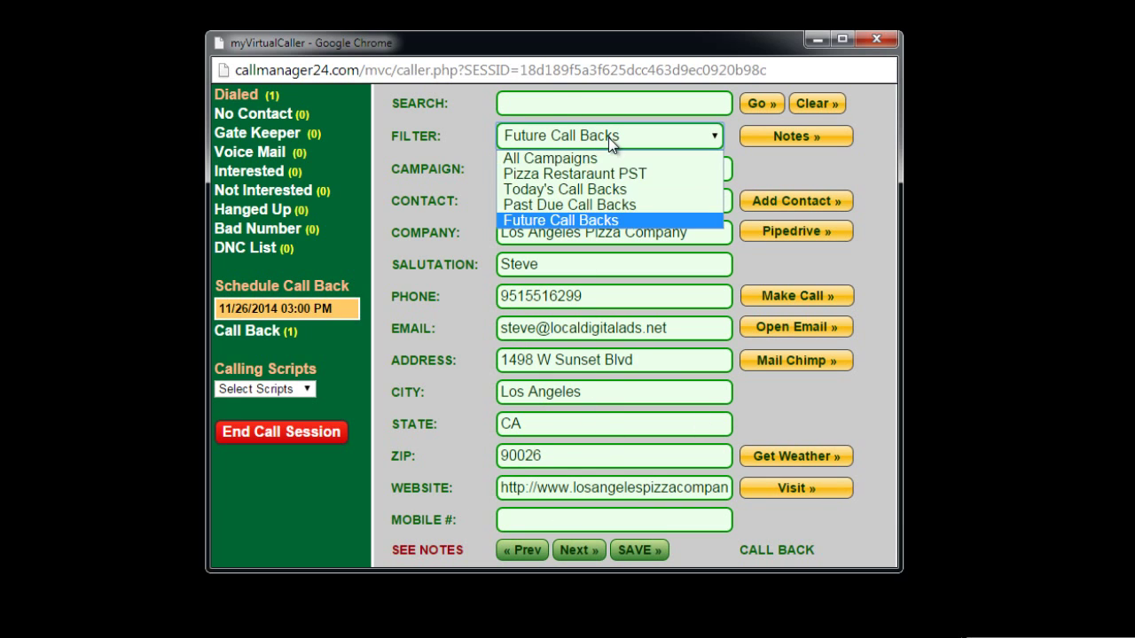
click(611, 205)
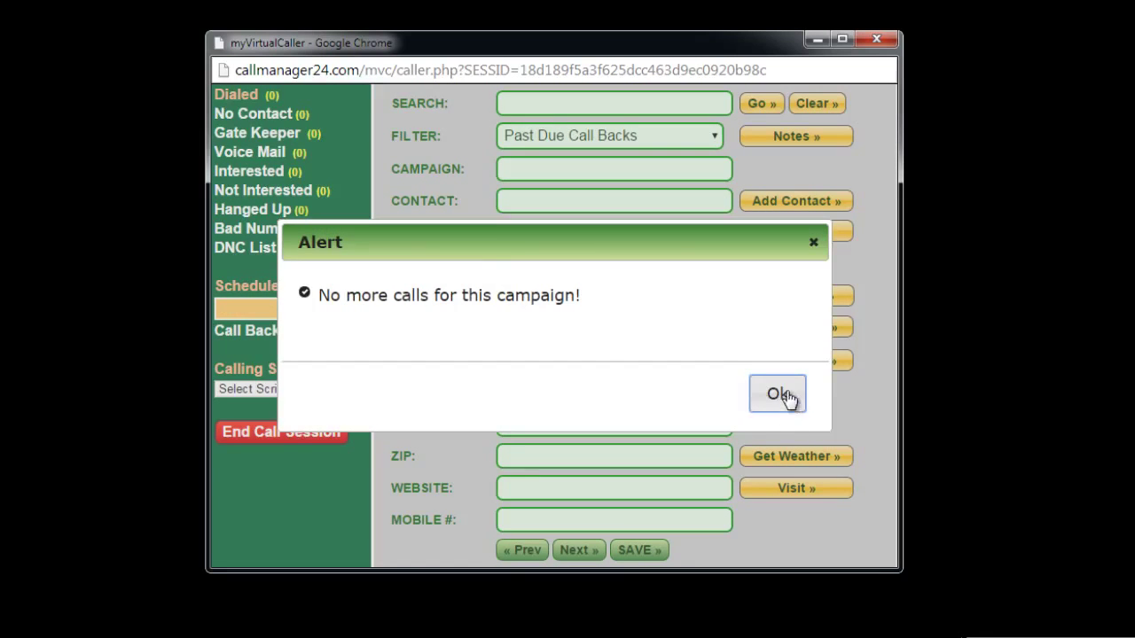
click(787, 397)
Check the Today's Call Backs filter, dismiss the alert, and filter the contacts by the Pizza Restaraunt PST campaign
click(596, 136)
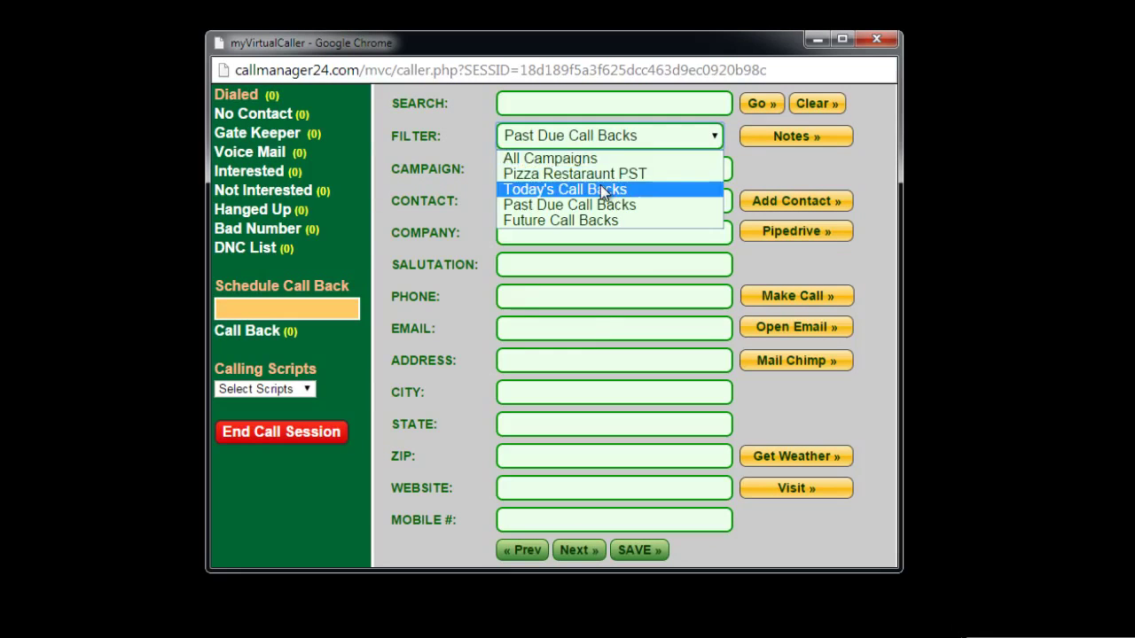
click(600, 185)
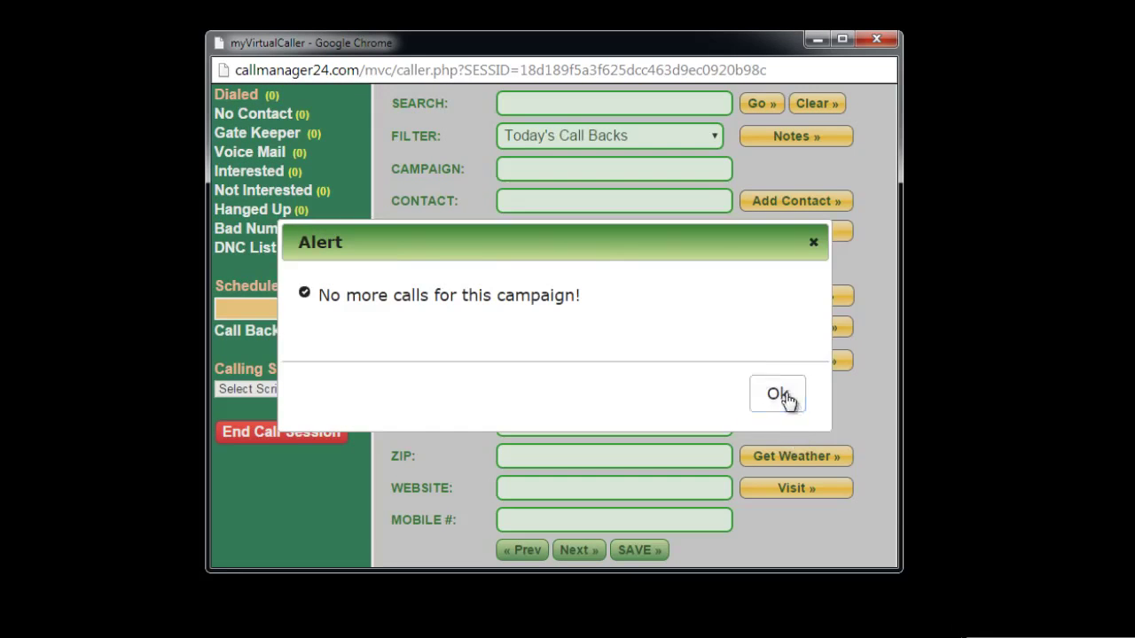
click(788, 399)
click(572, 135)
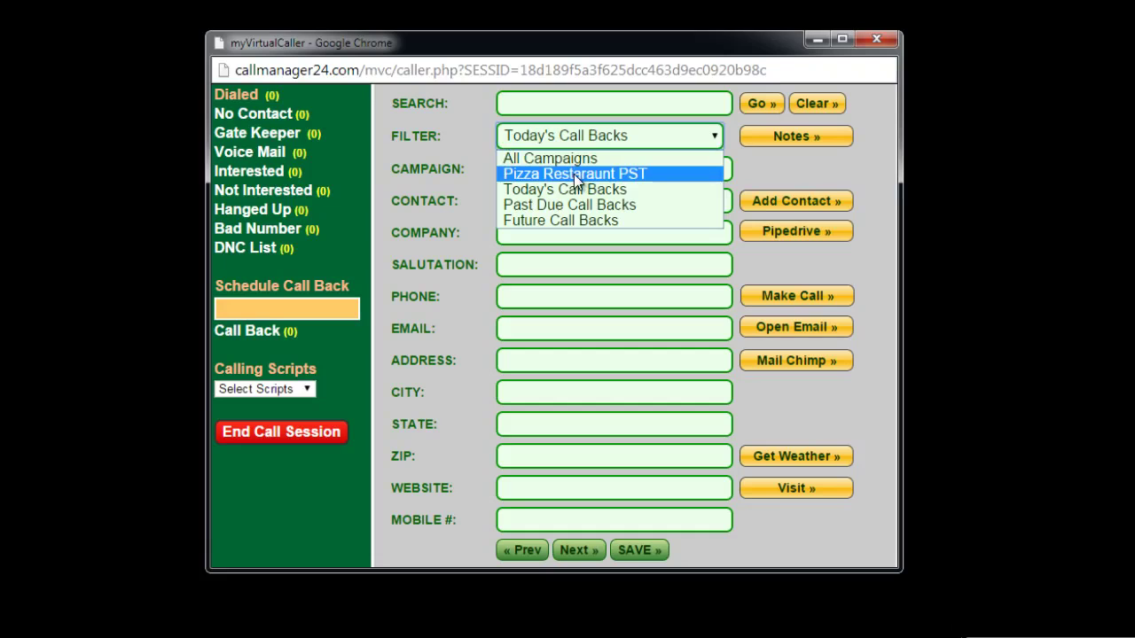
click(573, 174)
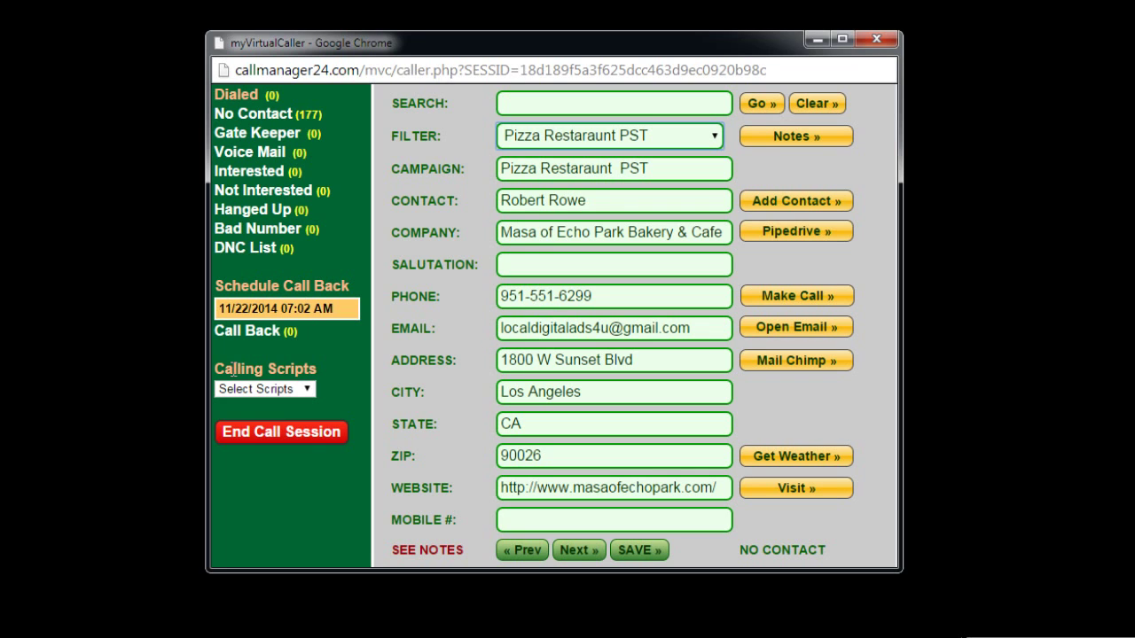
Open the FB Ad Holiday calling script and follow its links between the opening pitch and the YES booking page
click(267, 391)
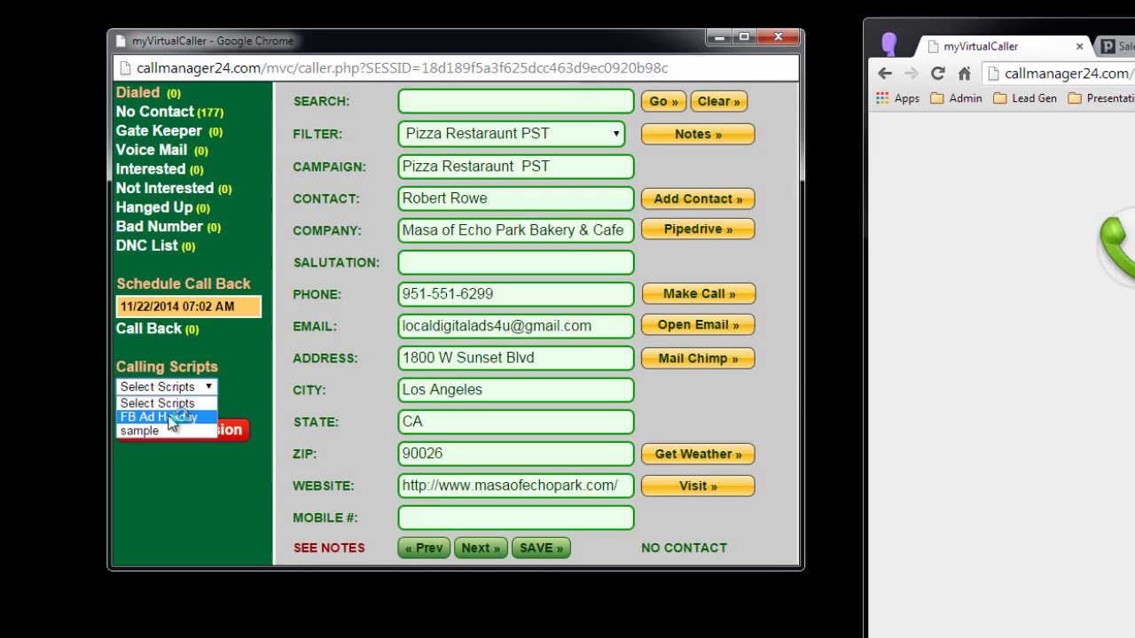
click(171, 418)
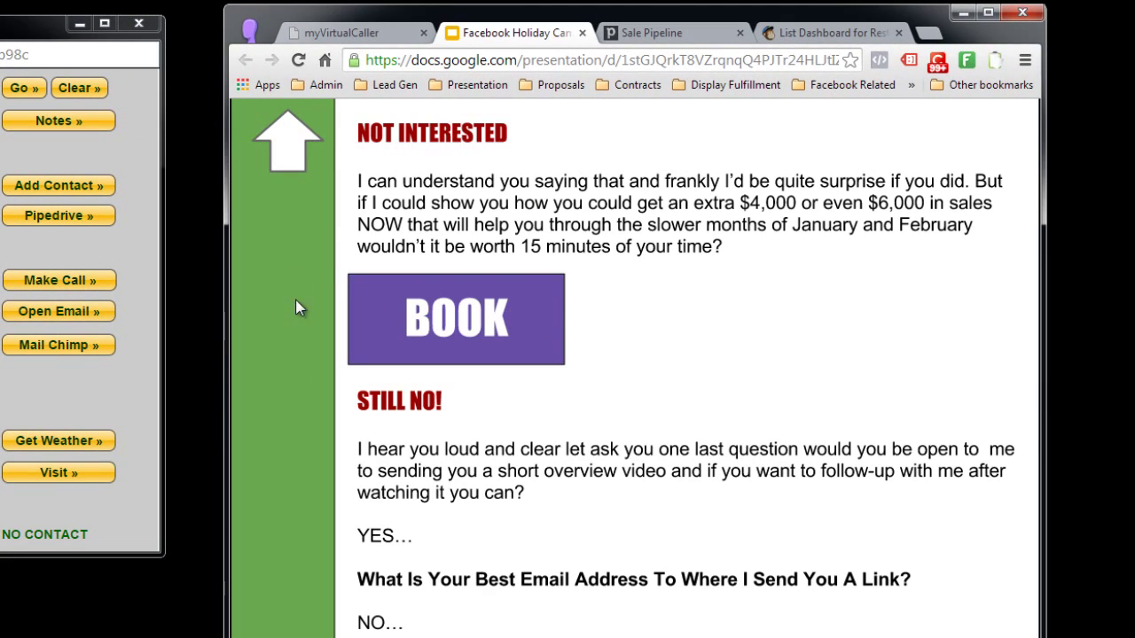
click(285, 149)
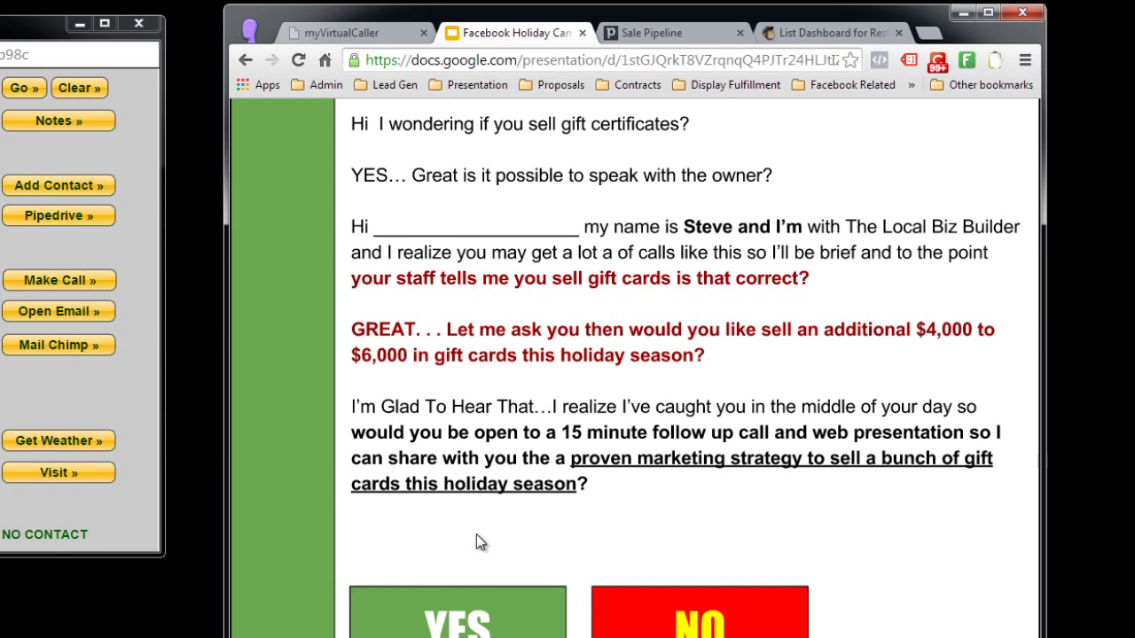
click(466, 630)
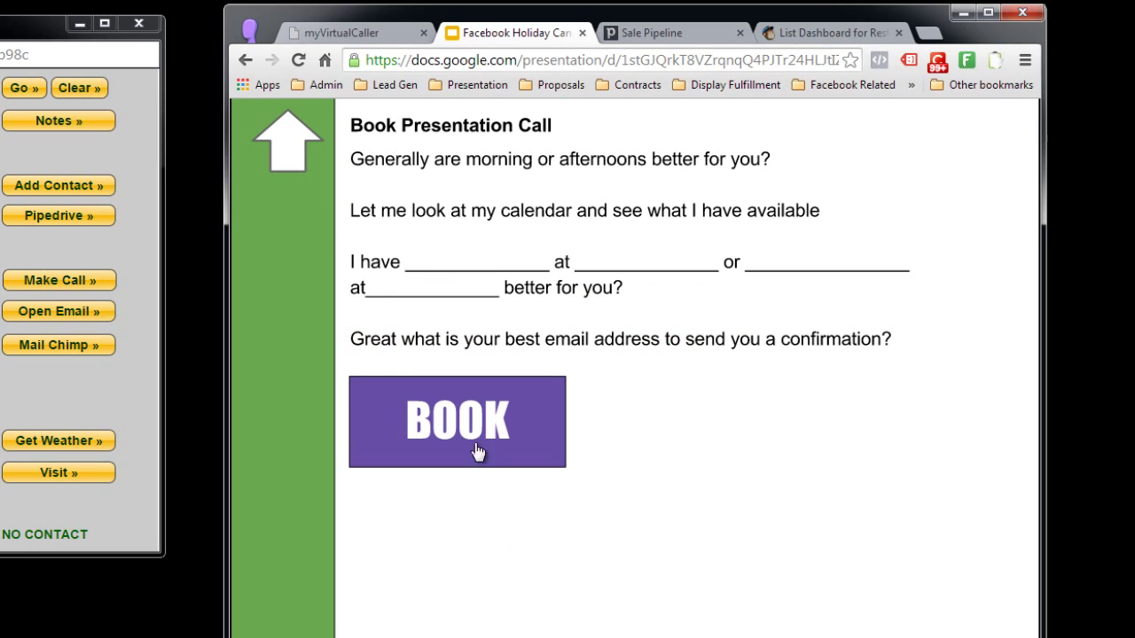
click(288, 130)
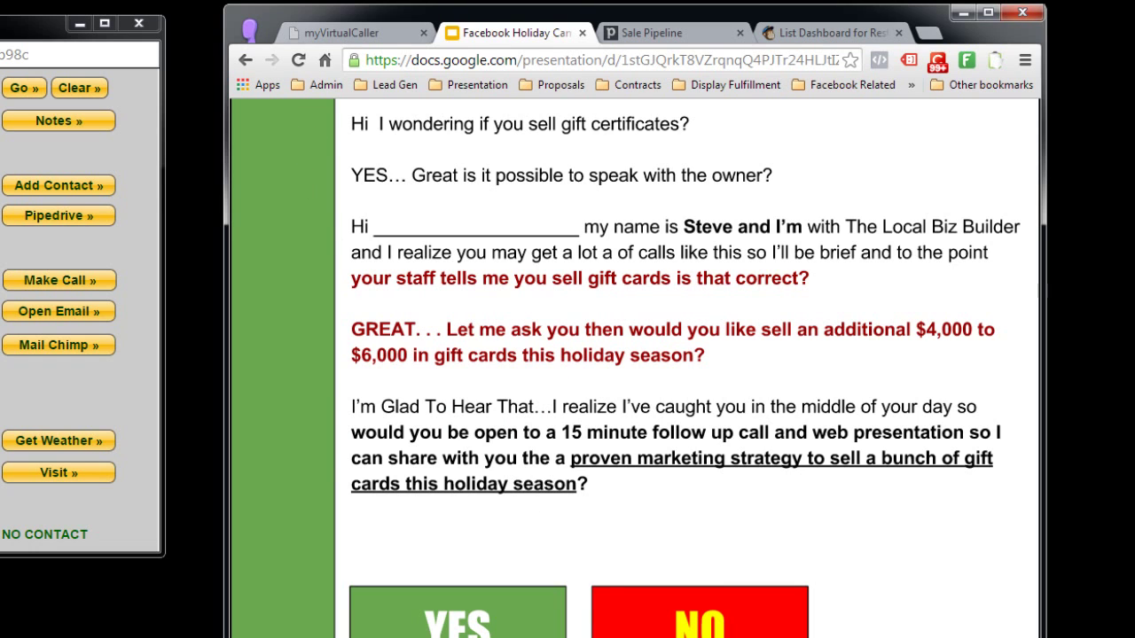
key(Right)
click(275, 149)
key(alt+Tab)
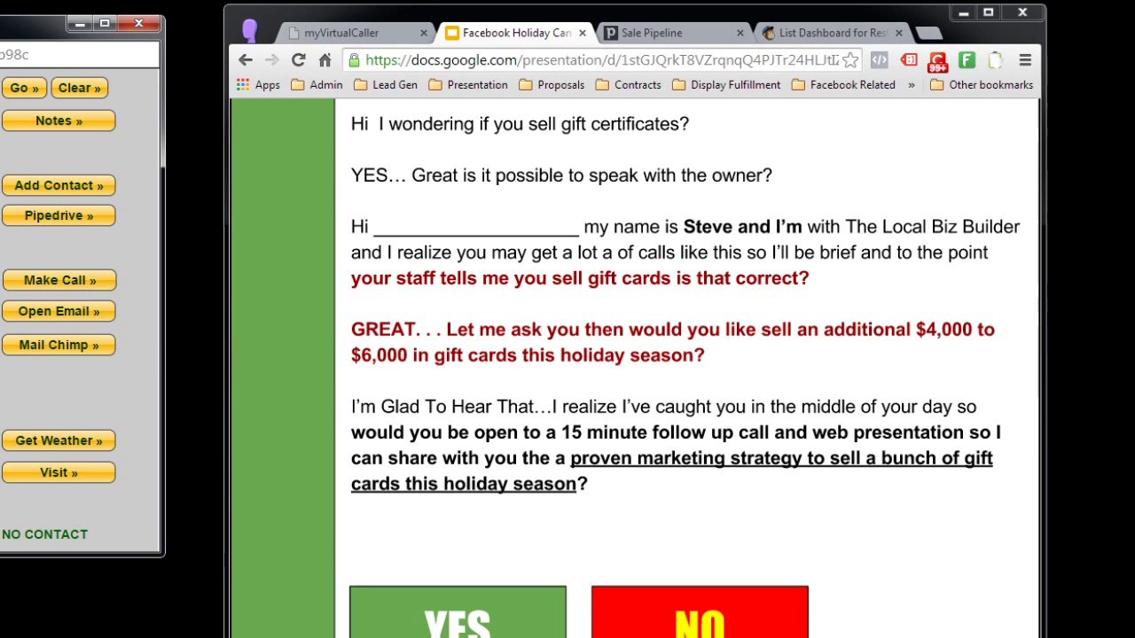
View the contact's website and the local weather for its ZIP code, then close both pages
click(68, 475)
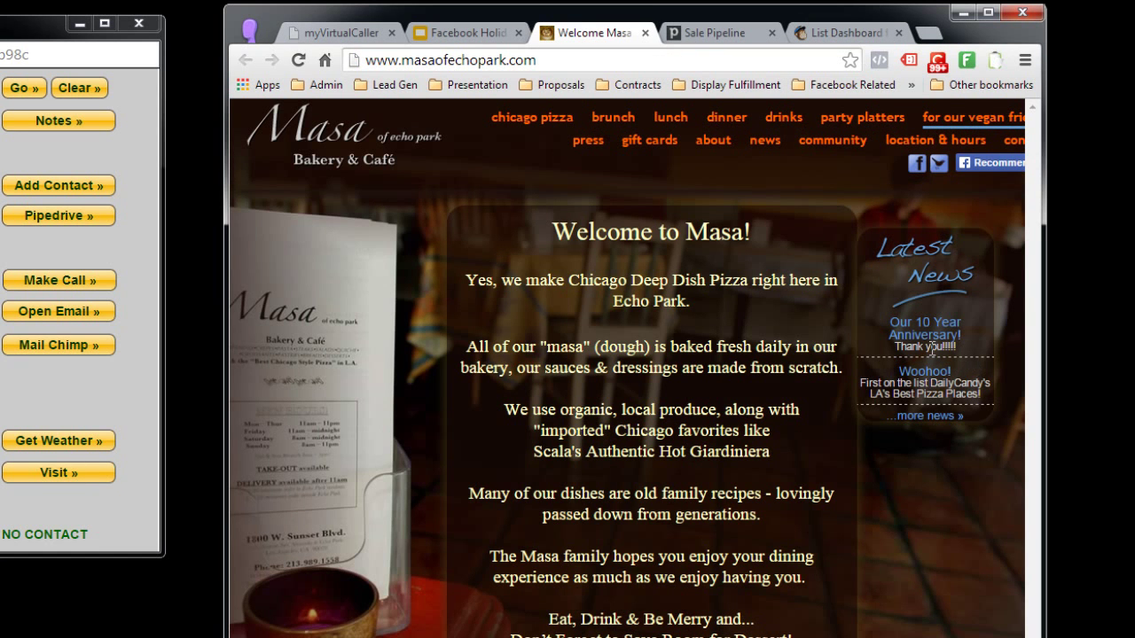
click(64, 440)
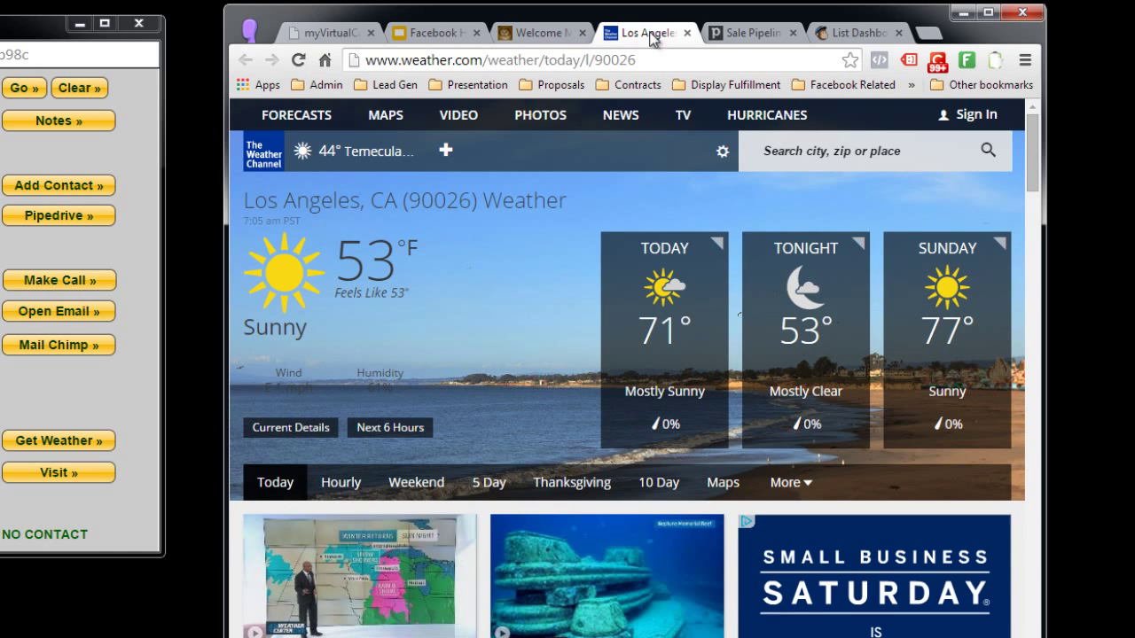
click(689, 34)
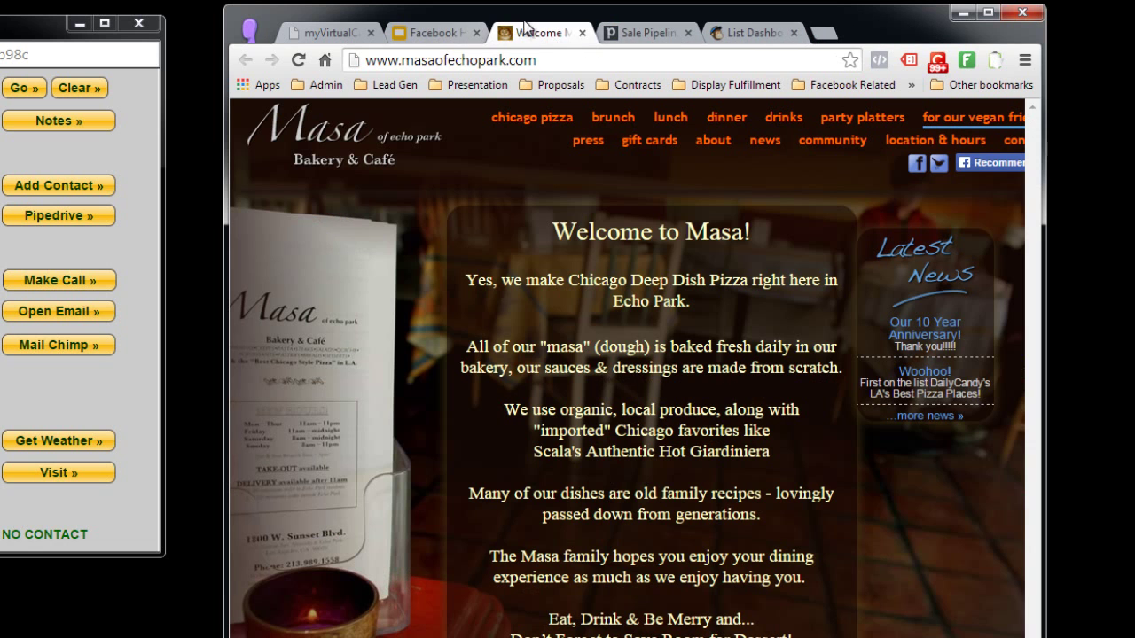
click(583, 34)
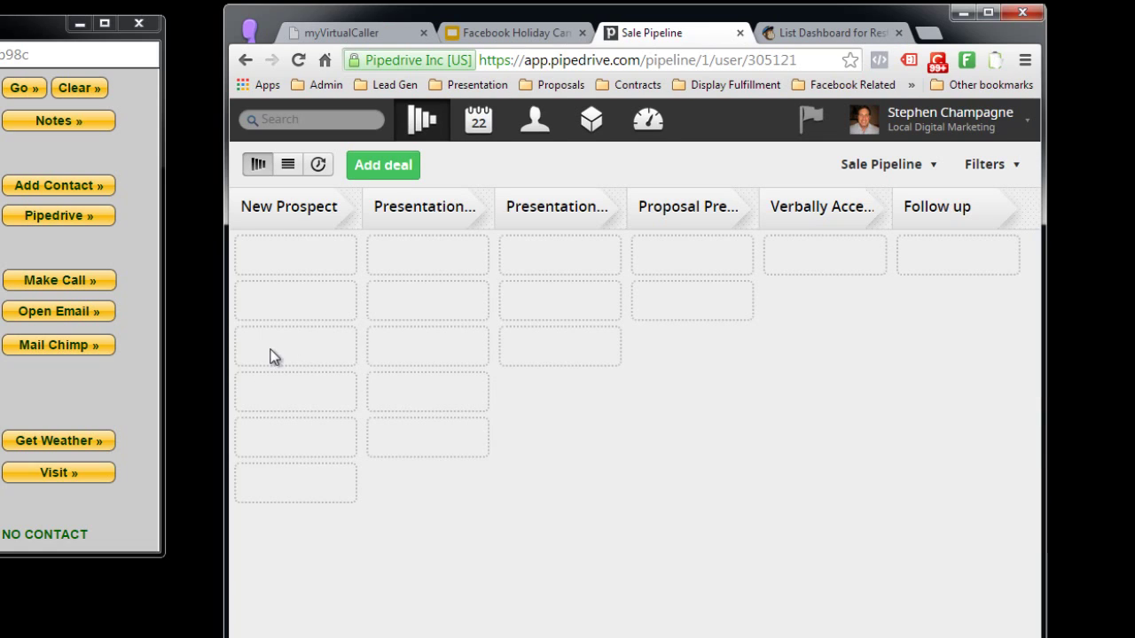
Compose an email to the contact with the "1st Email 3 - Key Report" template inserted, and discard the draft
click(58, 312)
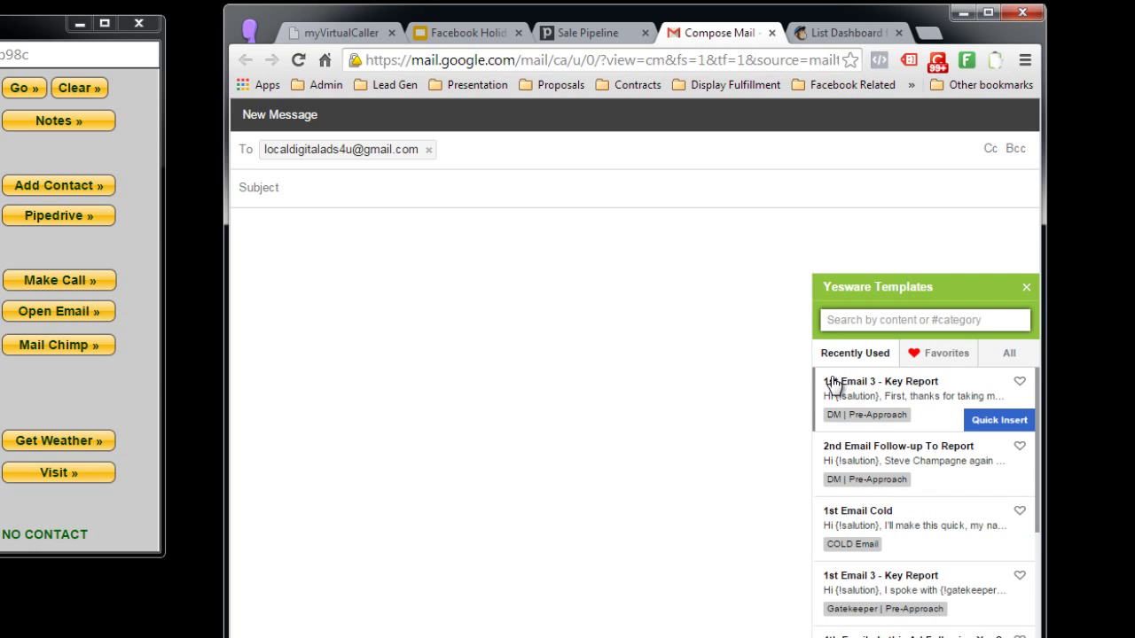
click(831, 385)
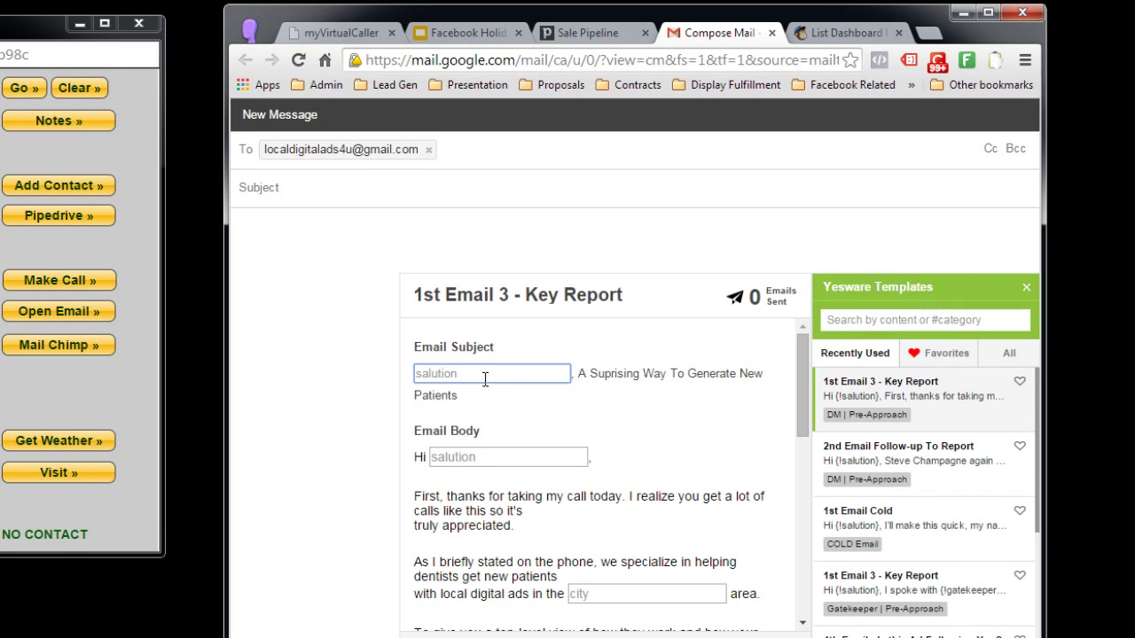
click(462, 635)
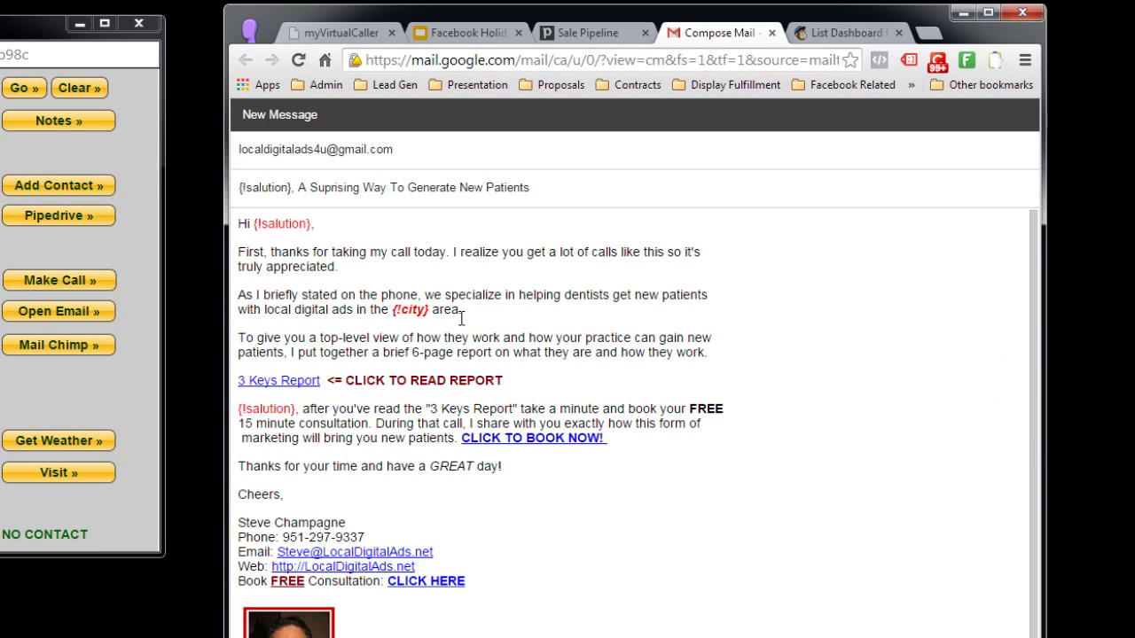
click(771, 33)
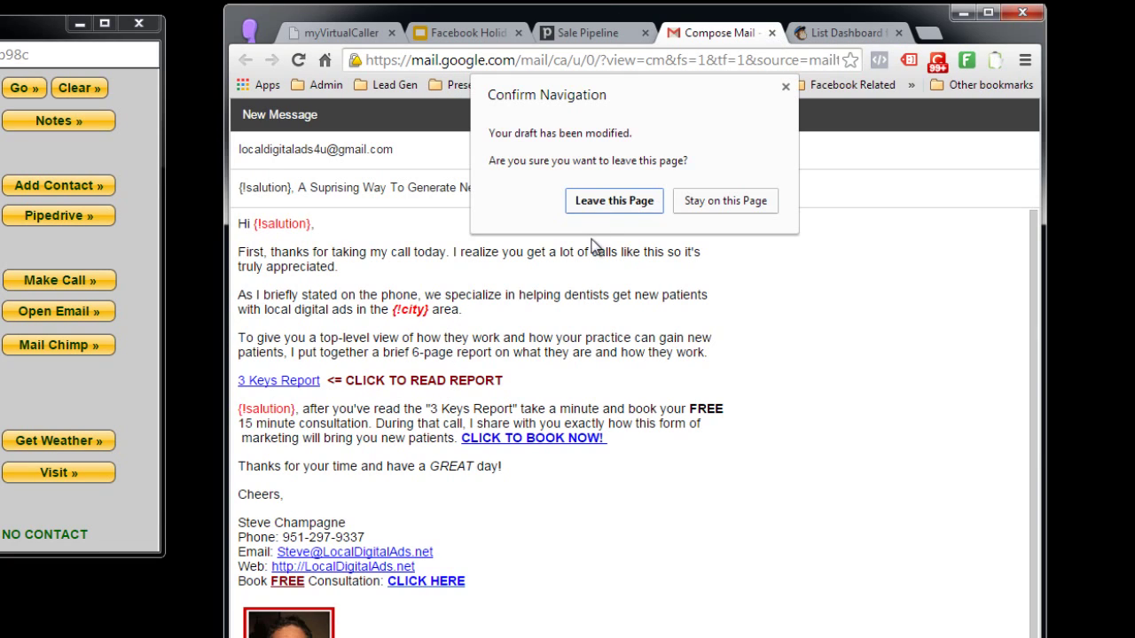
click(604, 201)
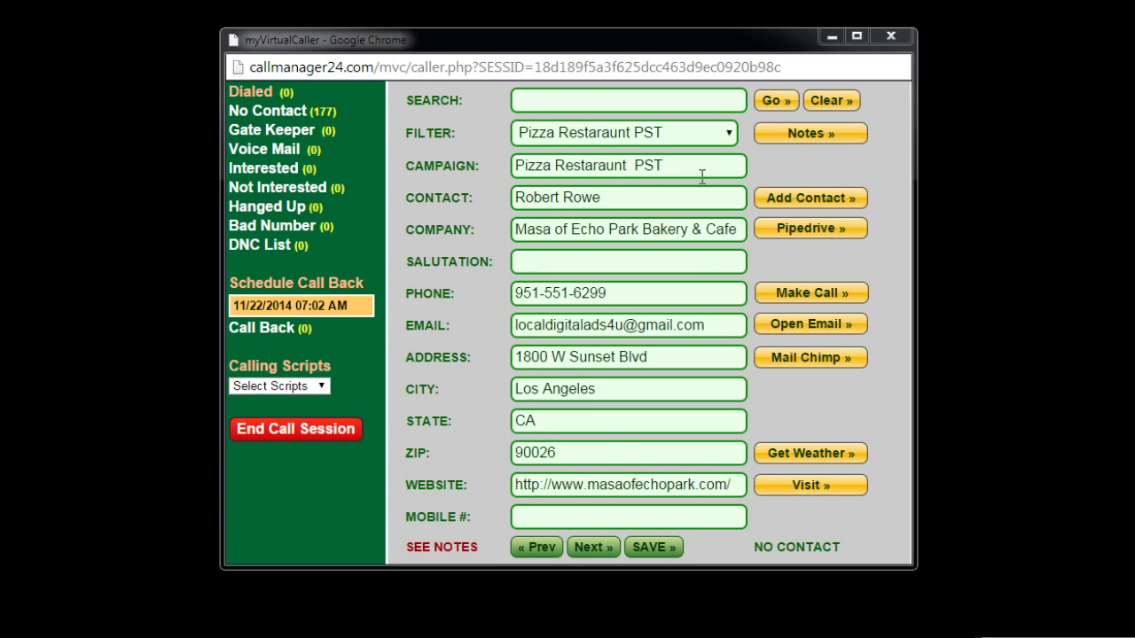
Add the contact to Pipedrive, dismiss the alert, and open the Pending Deal Edit deal in the New Prospect stage
click(807, 227)
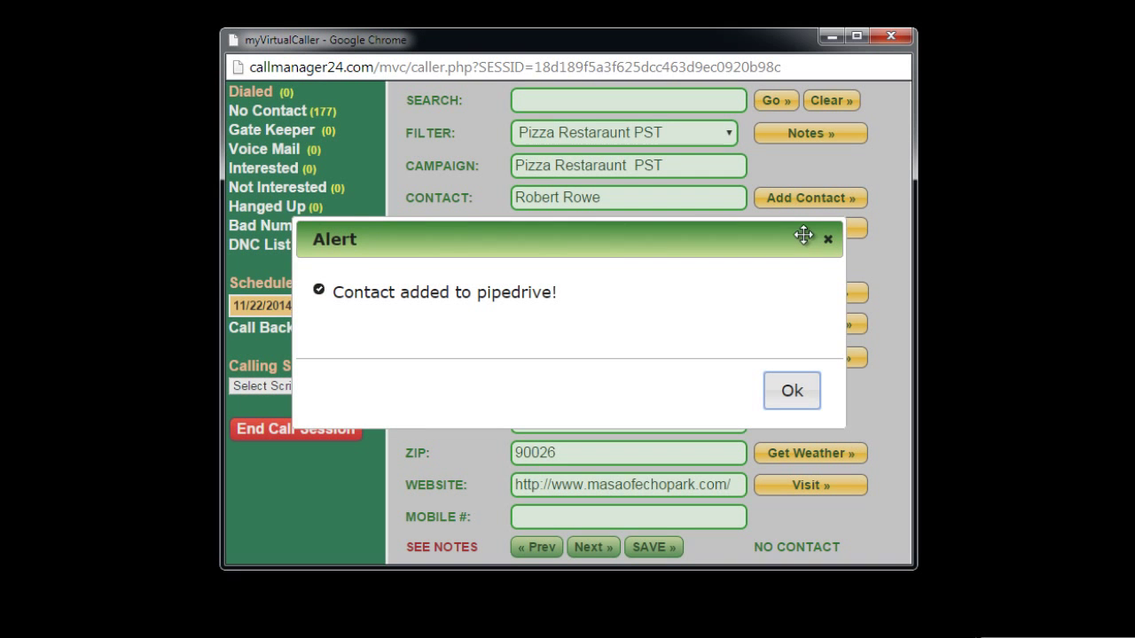
click(805, 392)
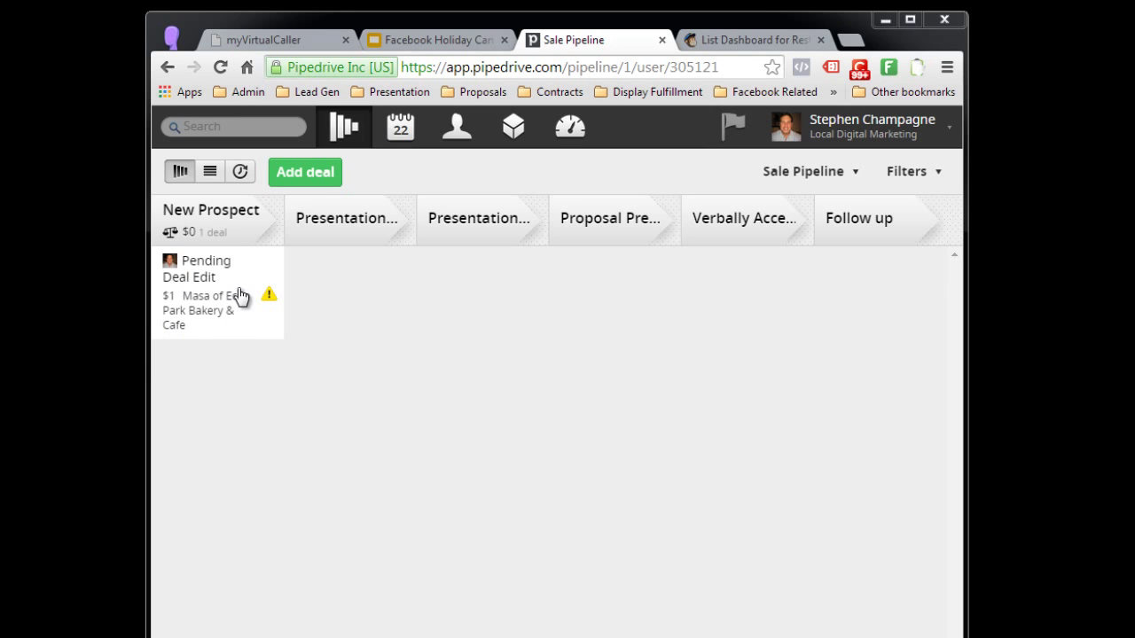
click(204, 280)
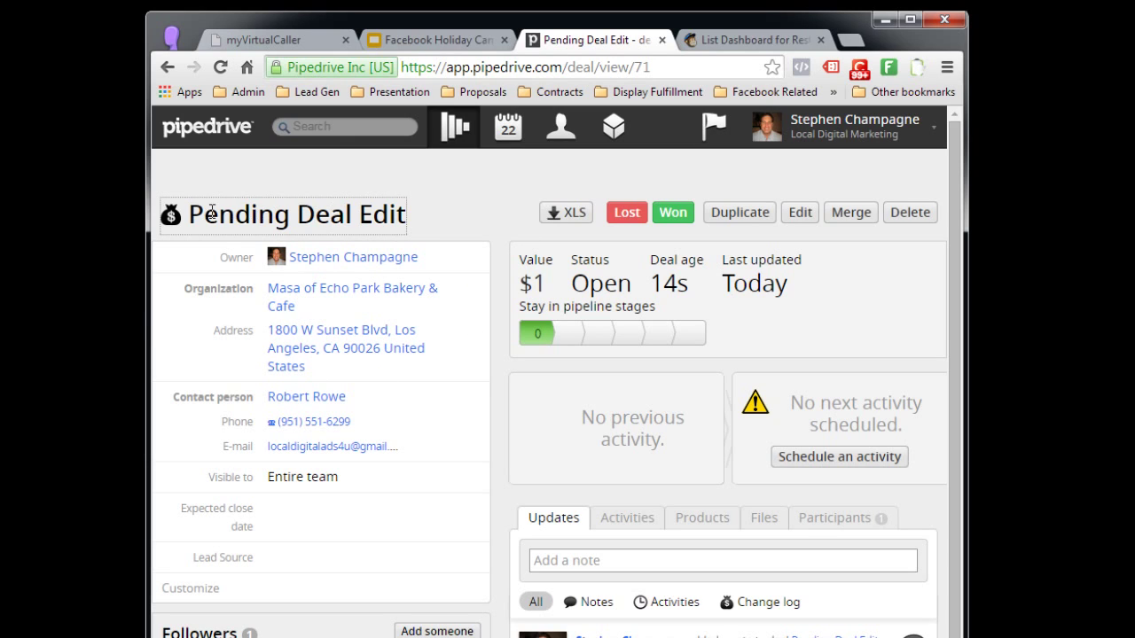
Rename the deal to Rep Video and set its value to 297 US dollars
drag(204, 213, 424, 203)
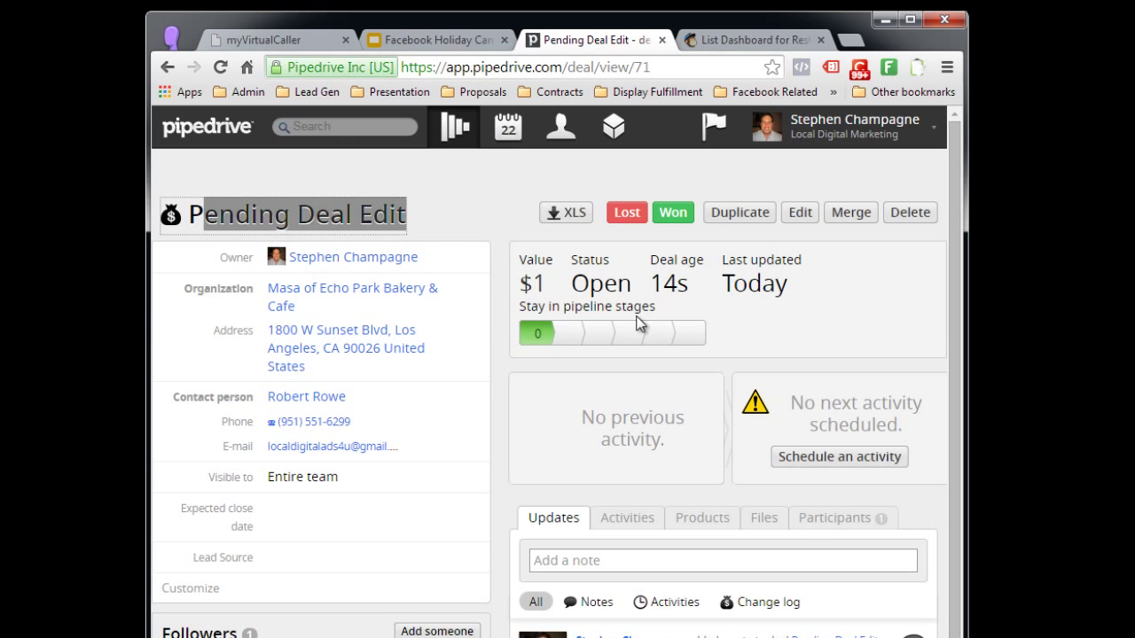
key(BackSpace)
key(BackSpace)
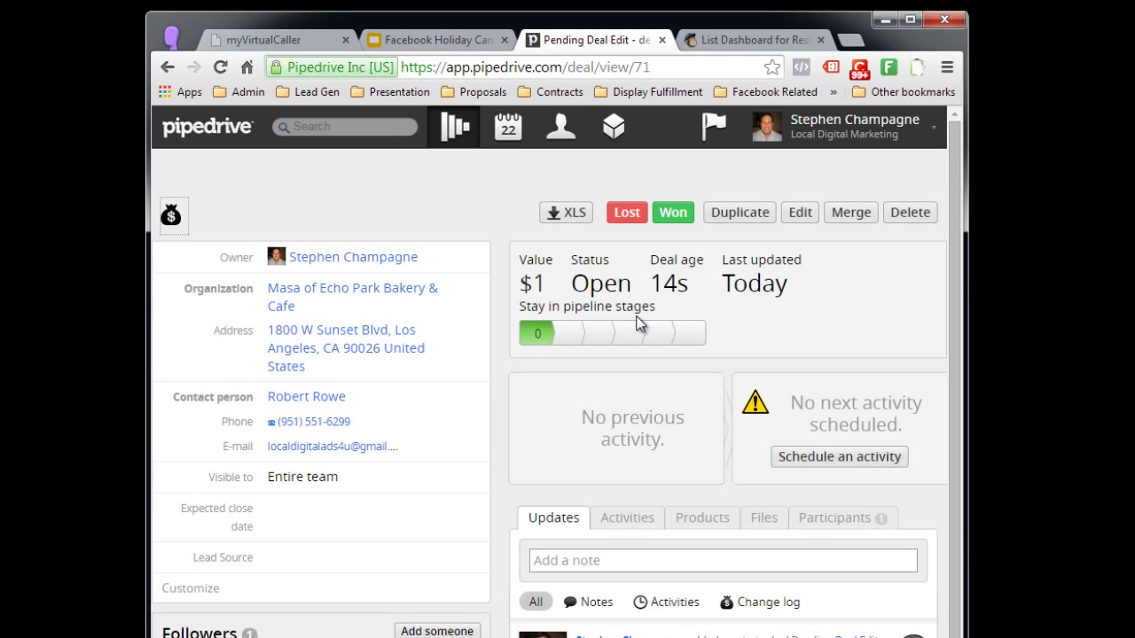
text(Rep Video)
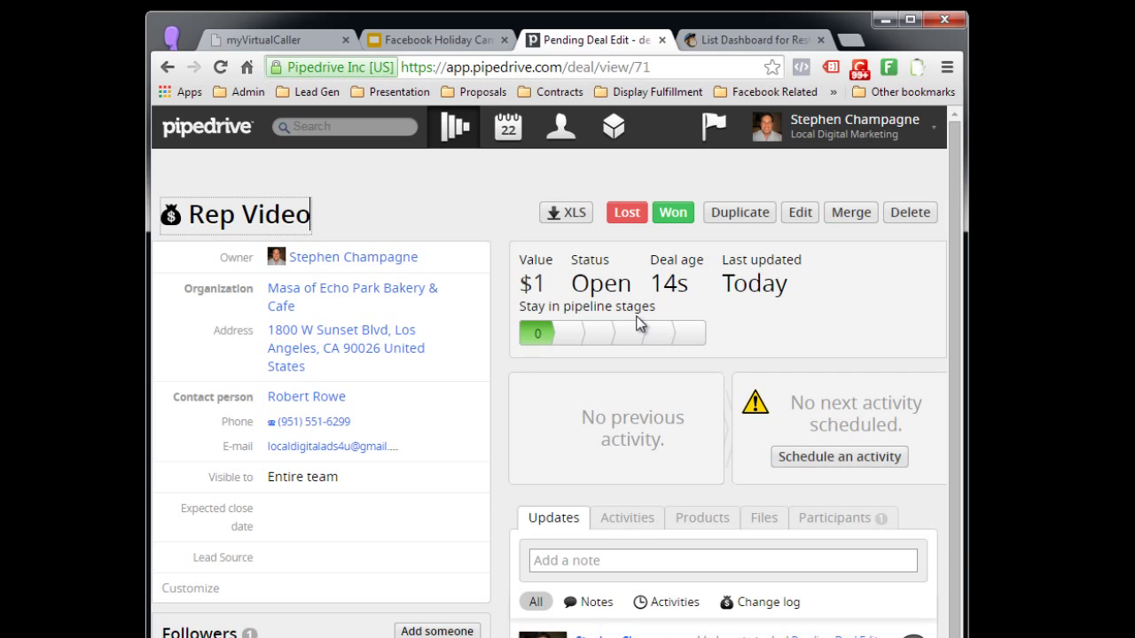
click(548, 298)
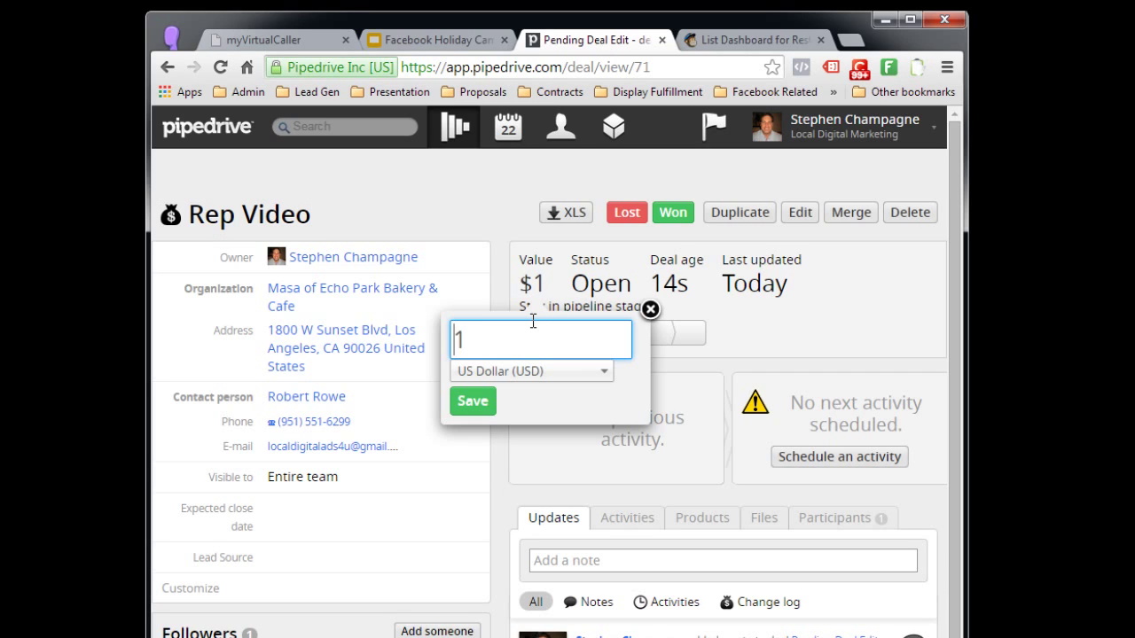
key(Delete)
text(297)
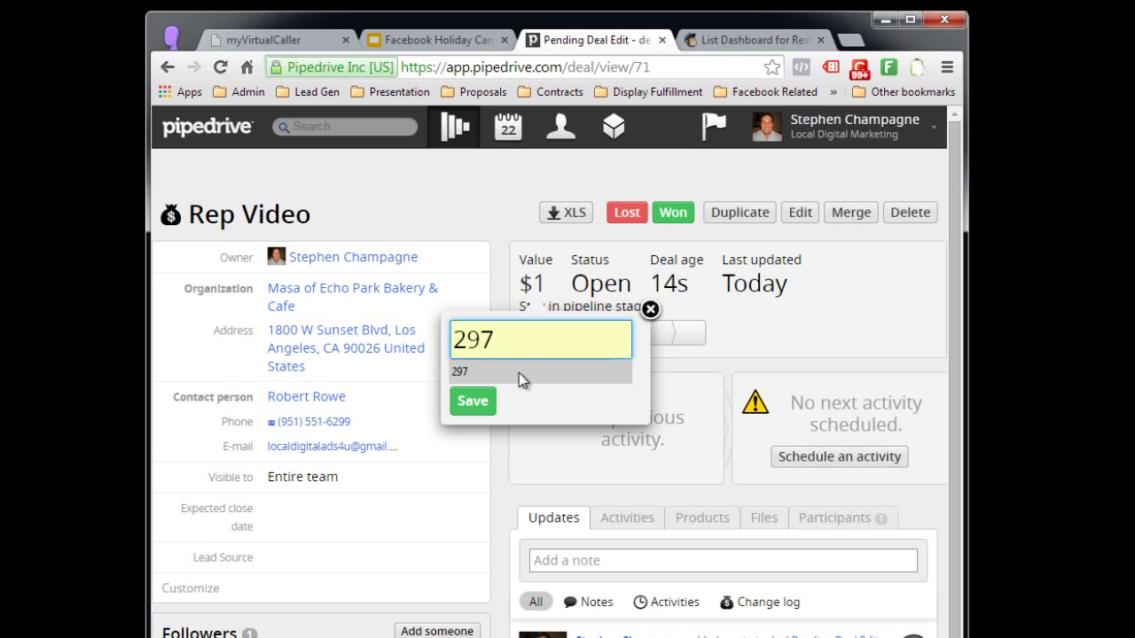
click(483, 406)
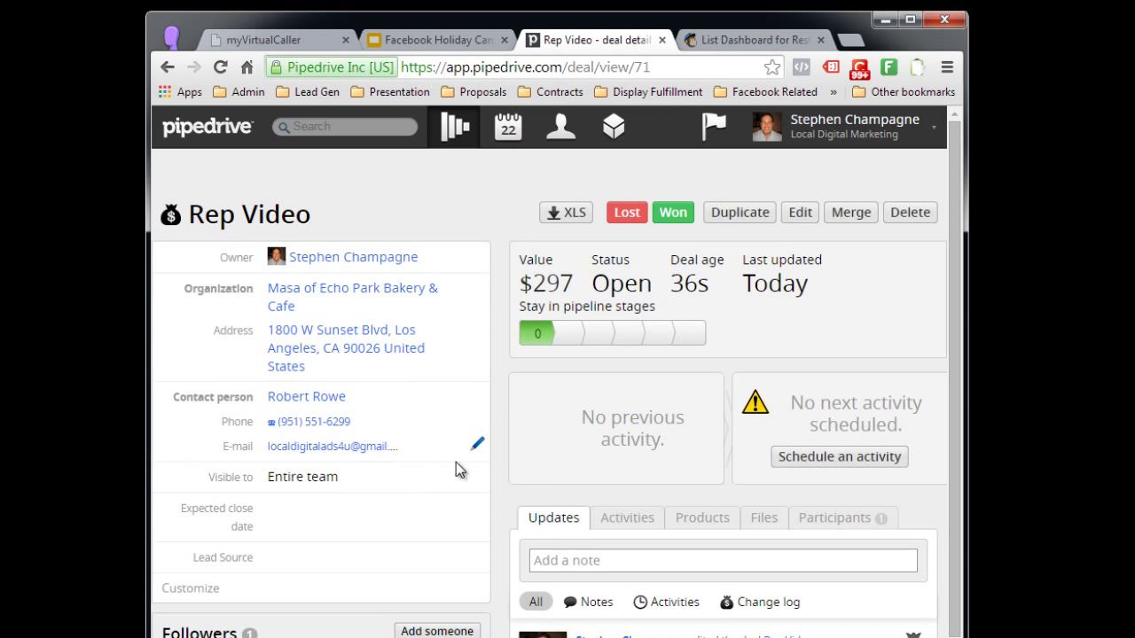
Examine the update history and transferred note on the Masa of Echo Park Bakery & Cafe organization, then close Pipedrive
click(352, 298)
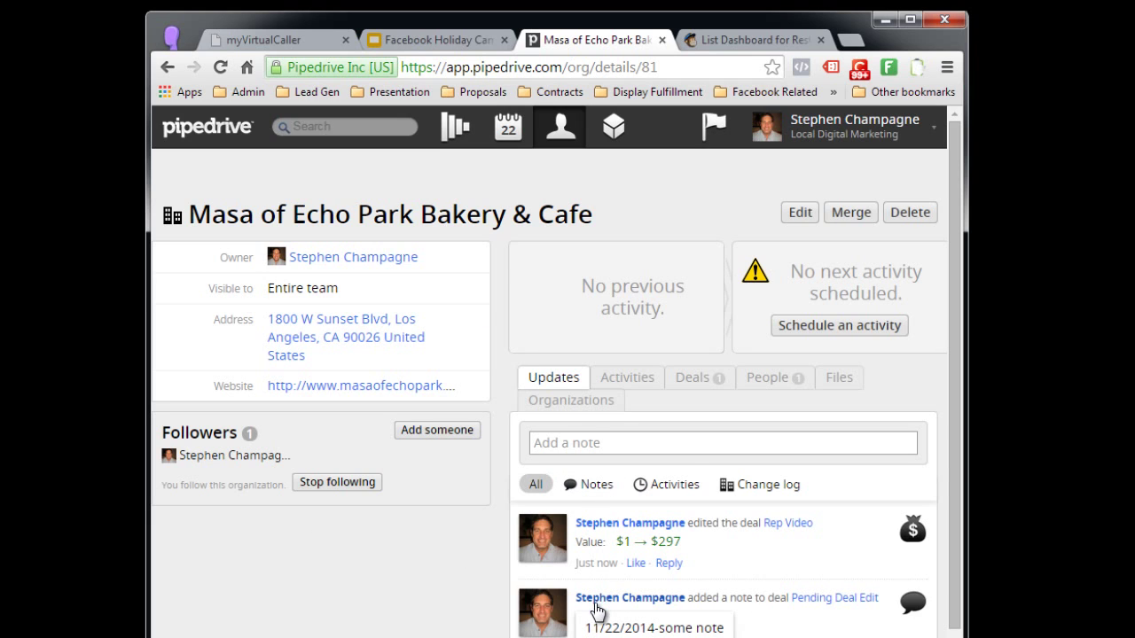
scroll(585, 607, down, 2)
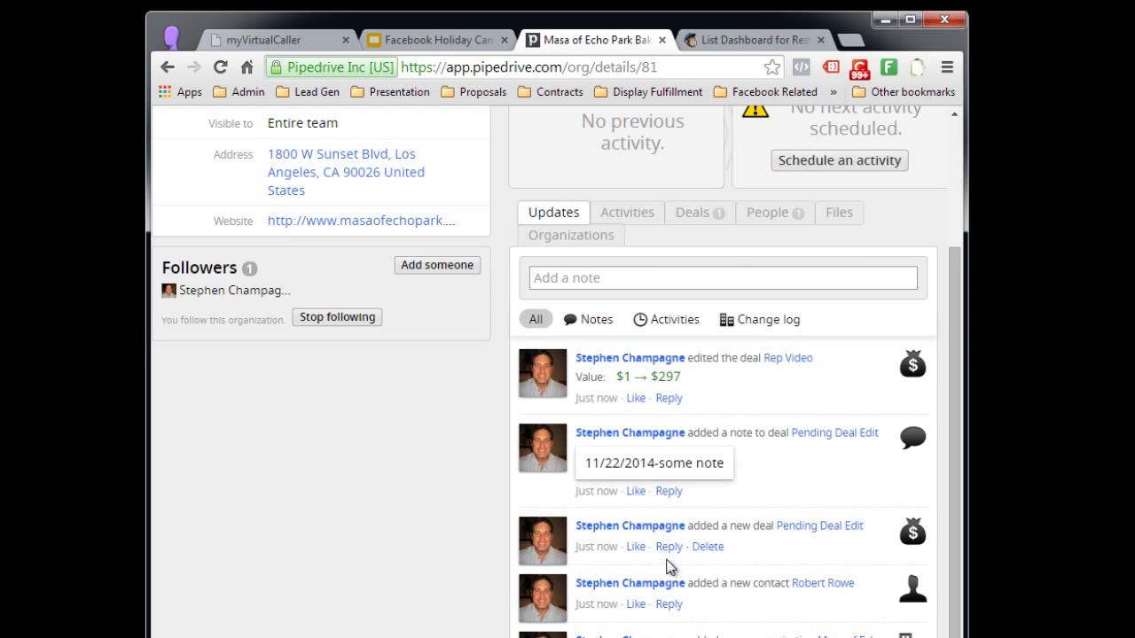
scroll(668, 562, up, 1)
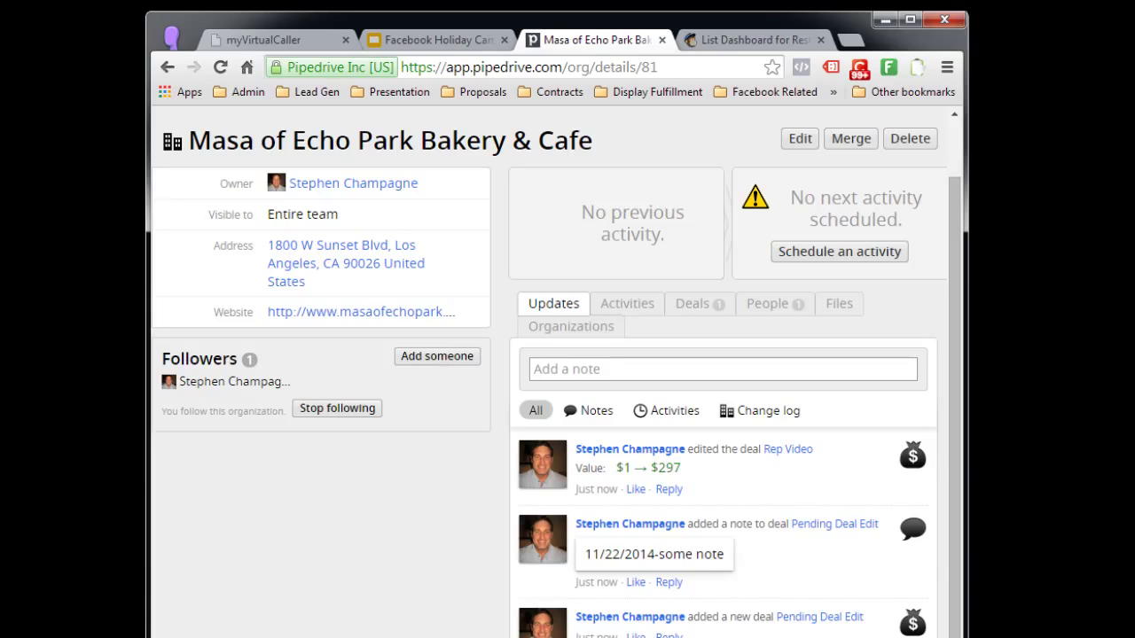
click(662, 45)
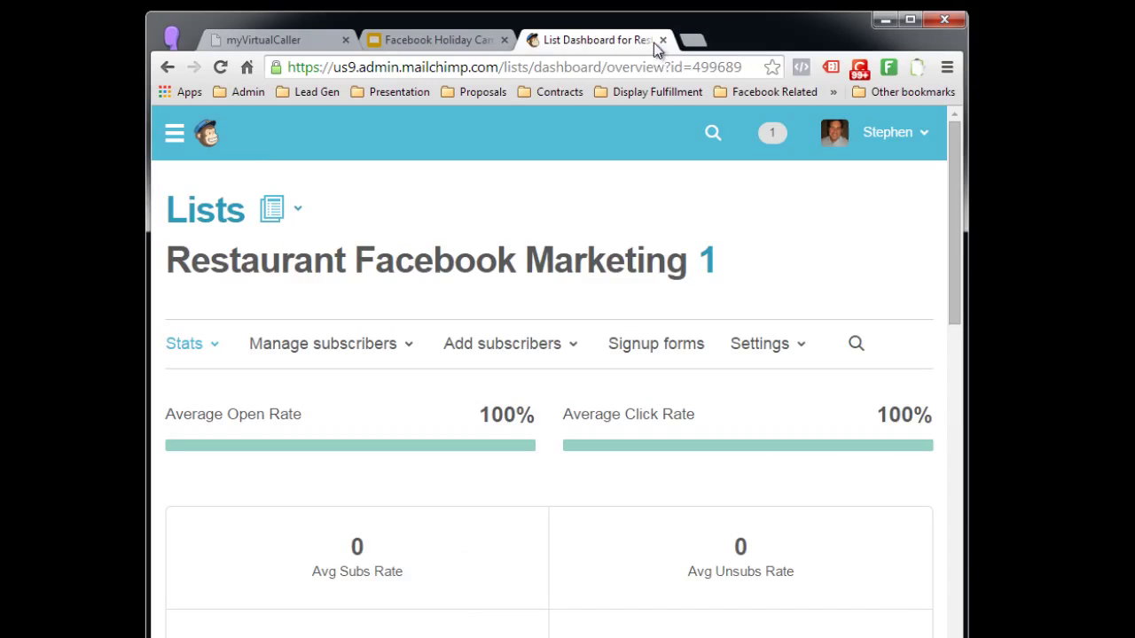
Show all MailChimp lists, and save the contact's record with its salutation in myVirtualCaller
click(201, 213)
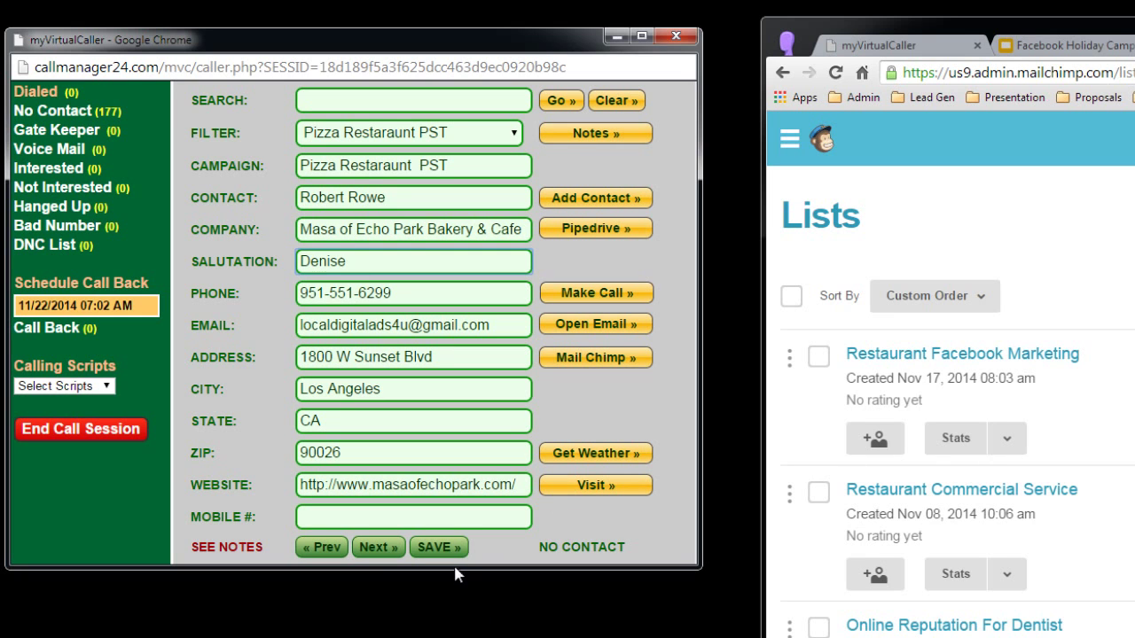
click(435, 547)
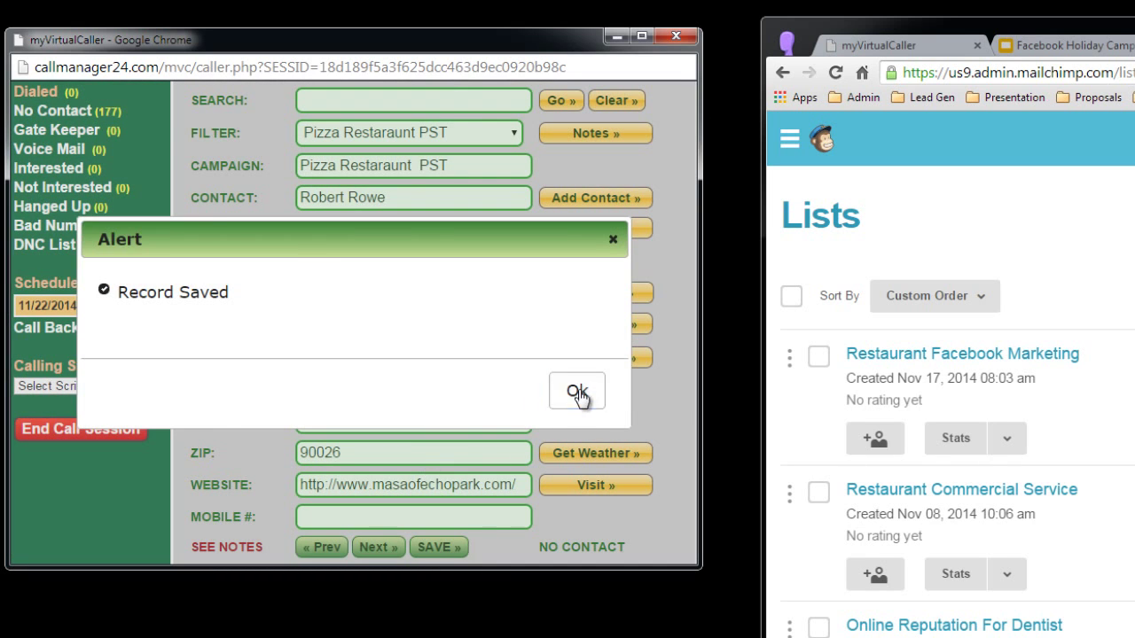
click(578, 393)
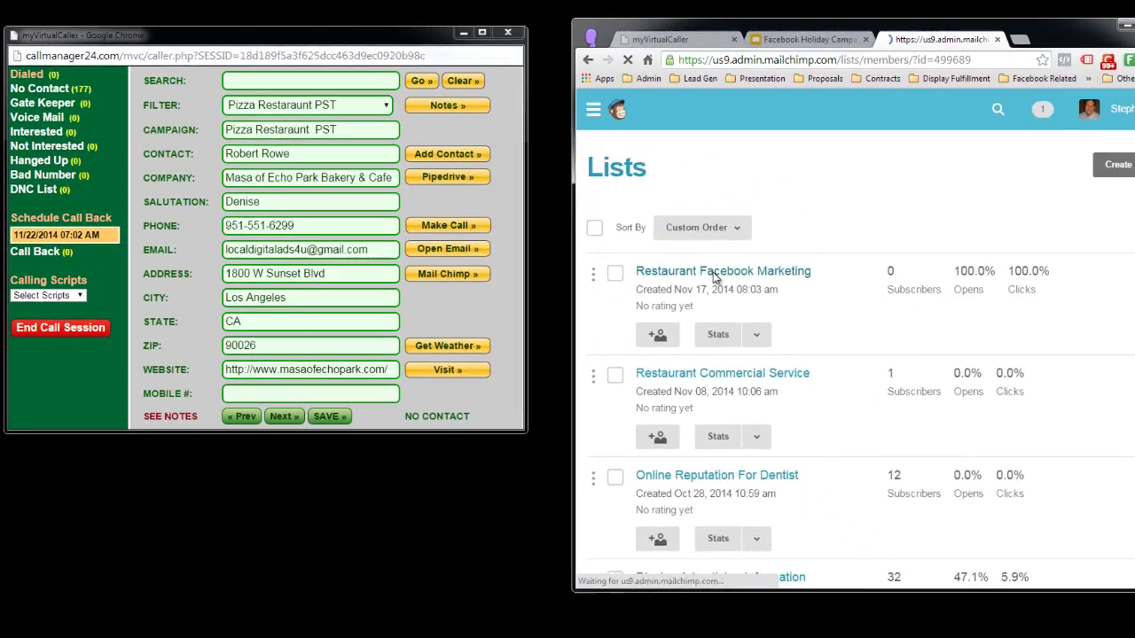
Examine the list fields and merge tags of the Restaurant Facebook Marketing list, then return to the lists overview
click(956, 354)
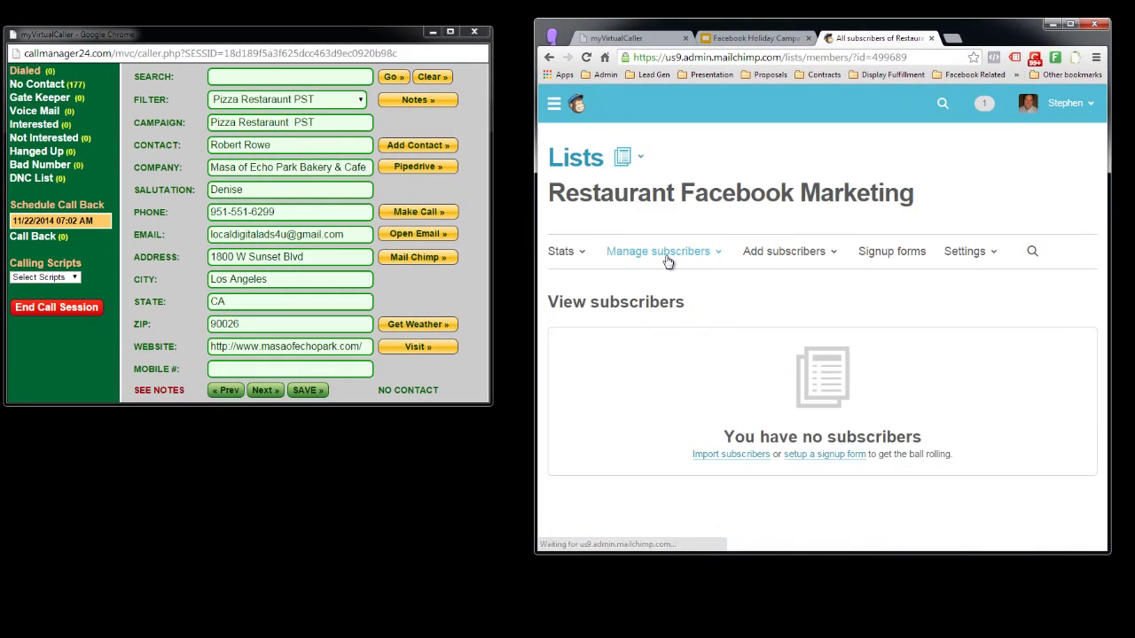
click(964, 253)
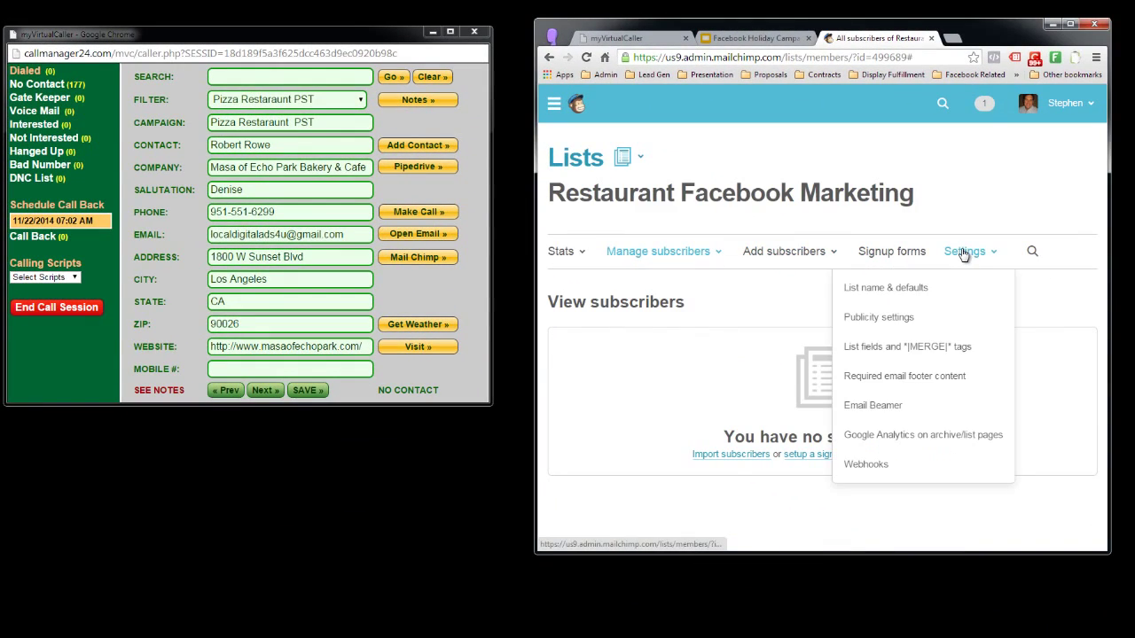
click(888, 357)
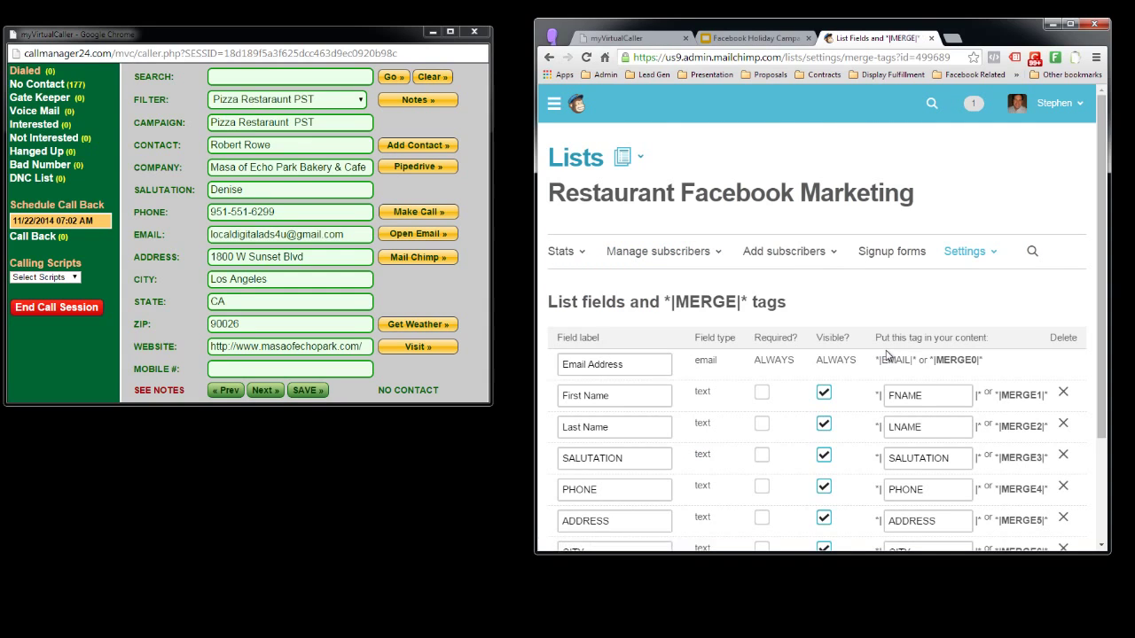
scroll(884, 358, down, 2)
scroll(884, 358, down, 1)
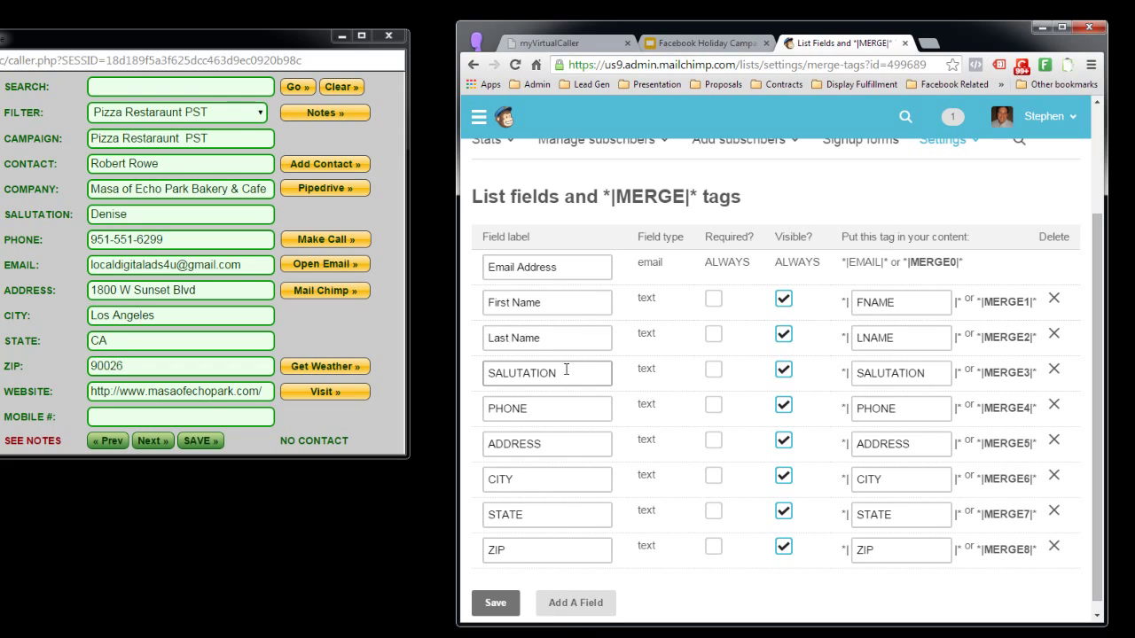
click(497, 373)
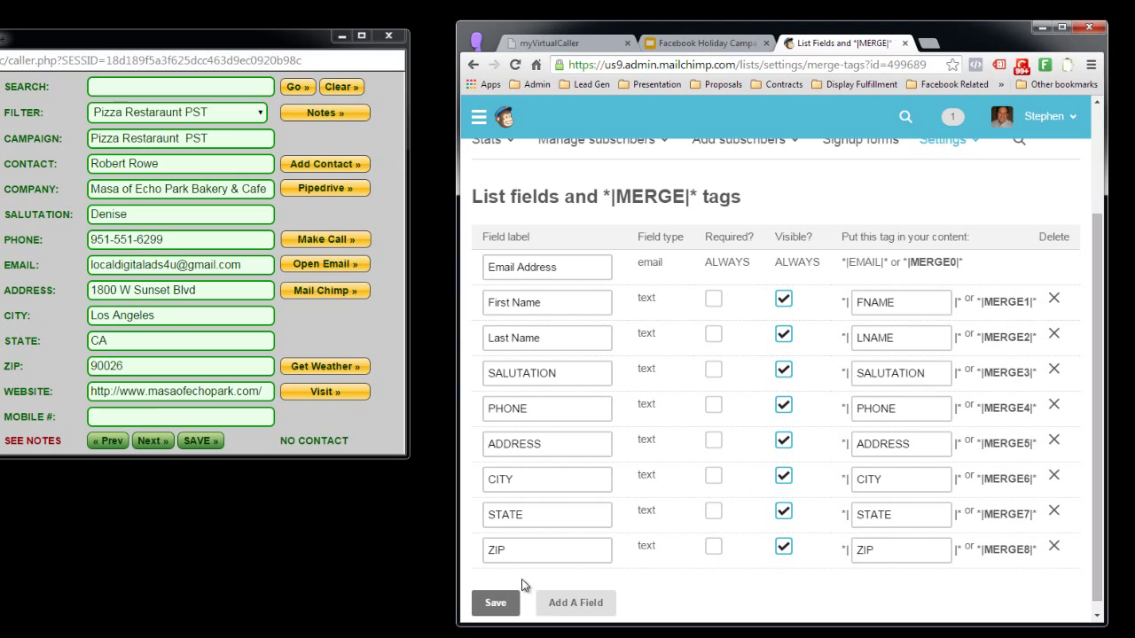
scroll(747, 281, up, 2)
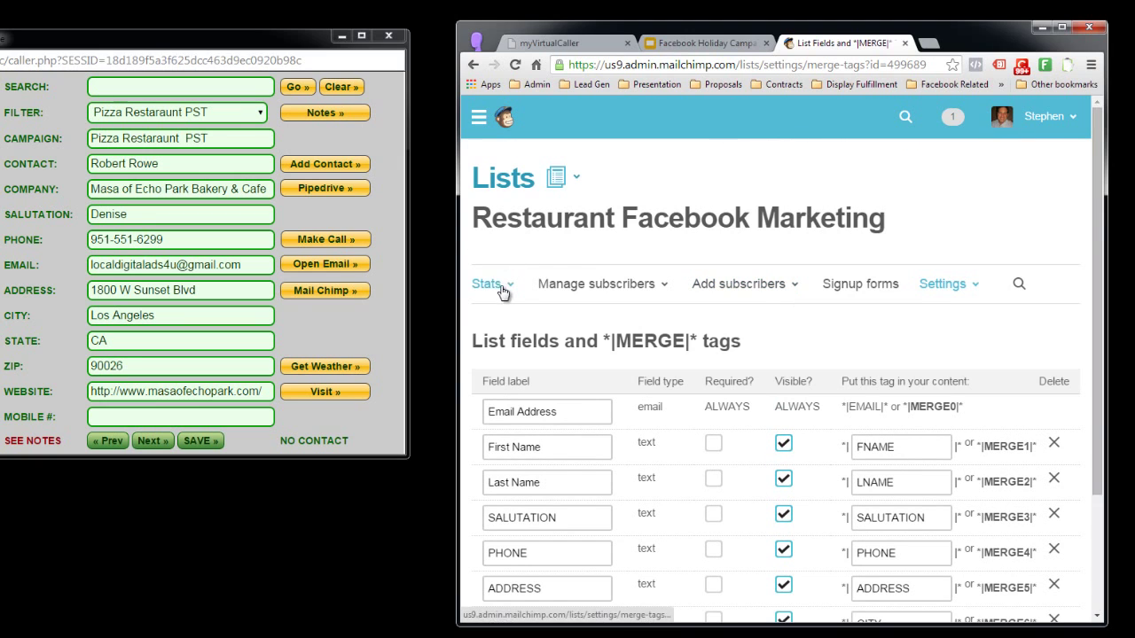
click(493, 182)
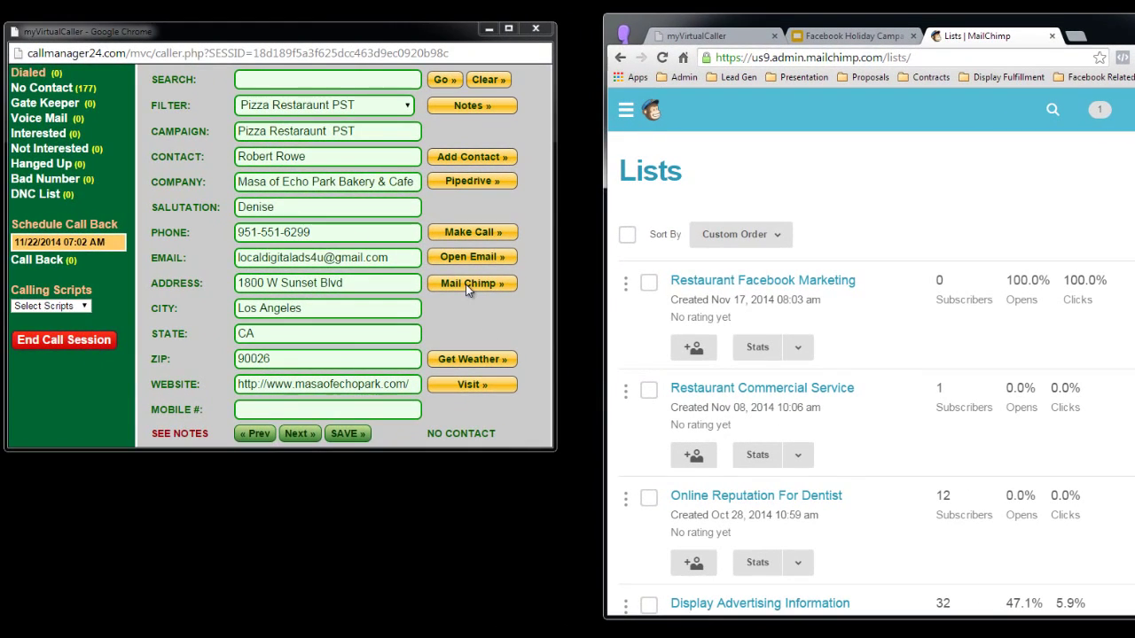
Add the contact to MailChimp from myVirtualCaller, dismiss the alert, and open the Restaurant Facebook Marketing list
click(465, 284)
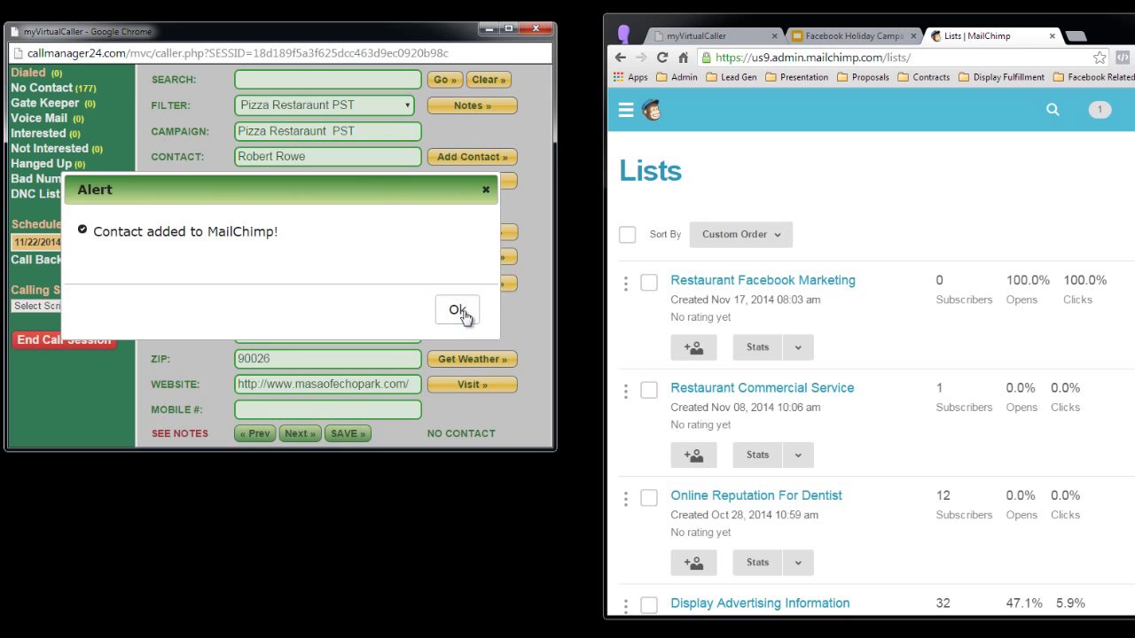
click(459, 310)
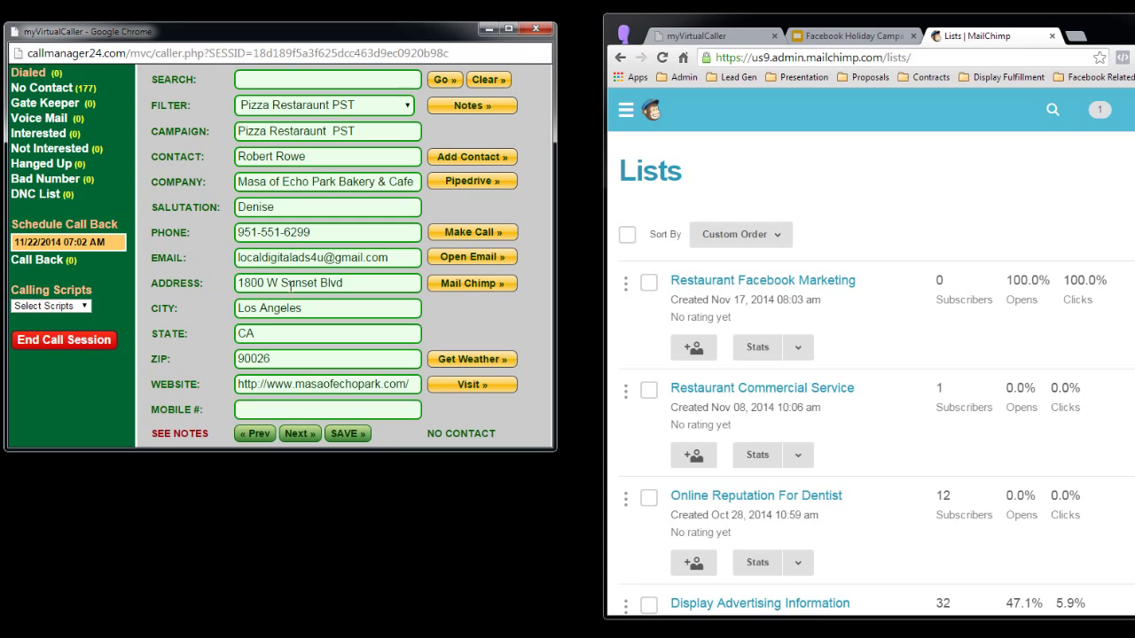
click(764, 282)
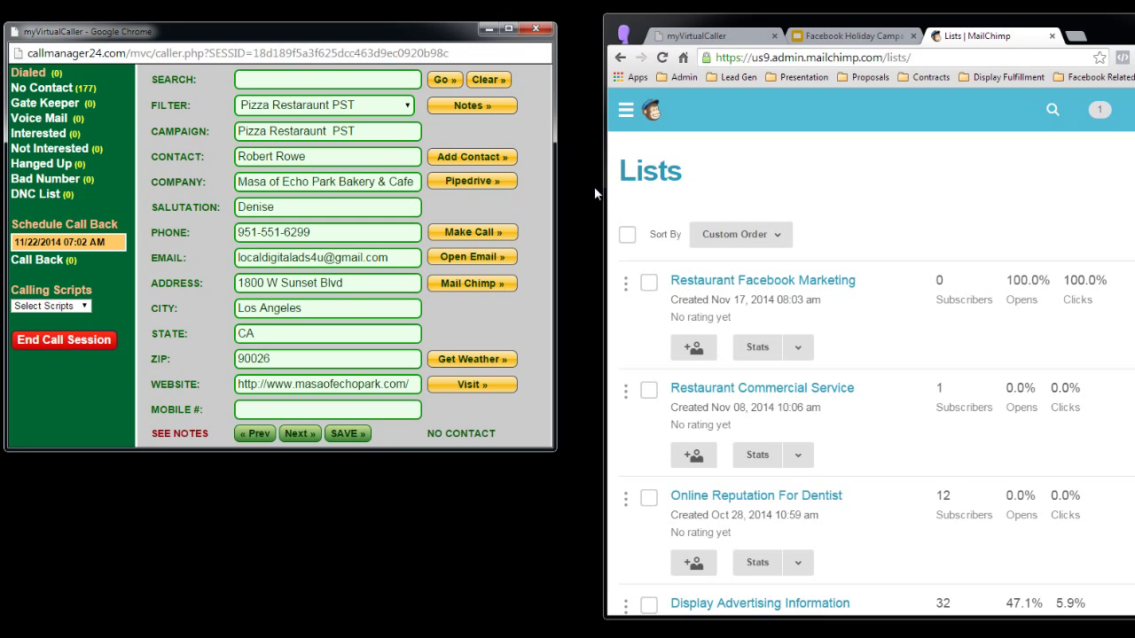